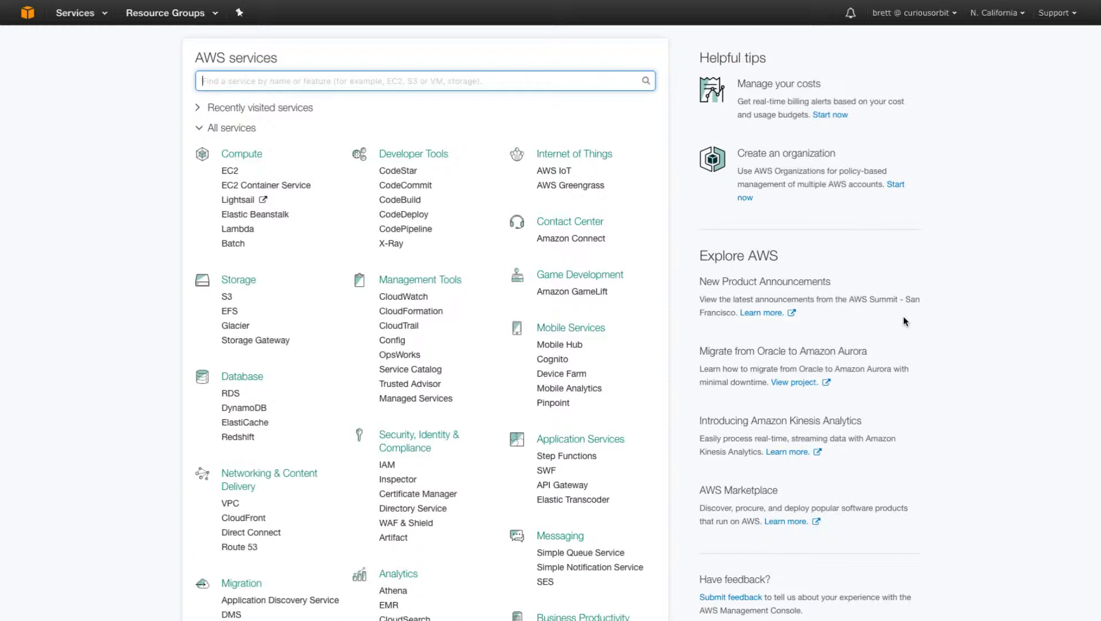
Step: Check the available regions, find the VPC service and open its list of existing VPCs
{"action": "left_click", "coordinate": [1022, 13]}
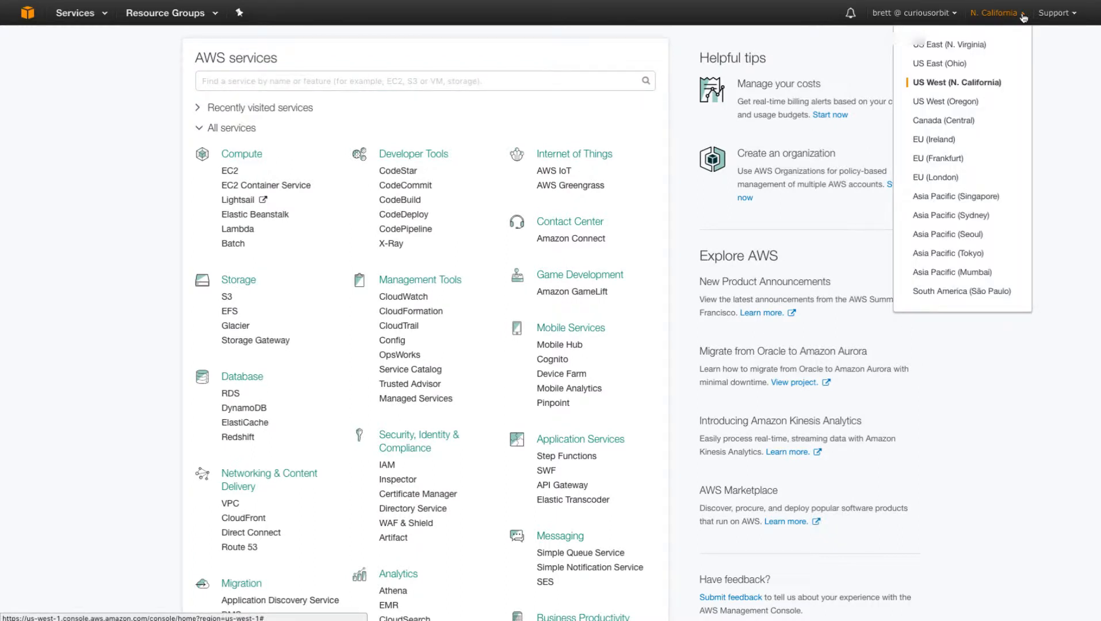
{"action": "left_click", "coordinate": [1012, 15]}
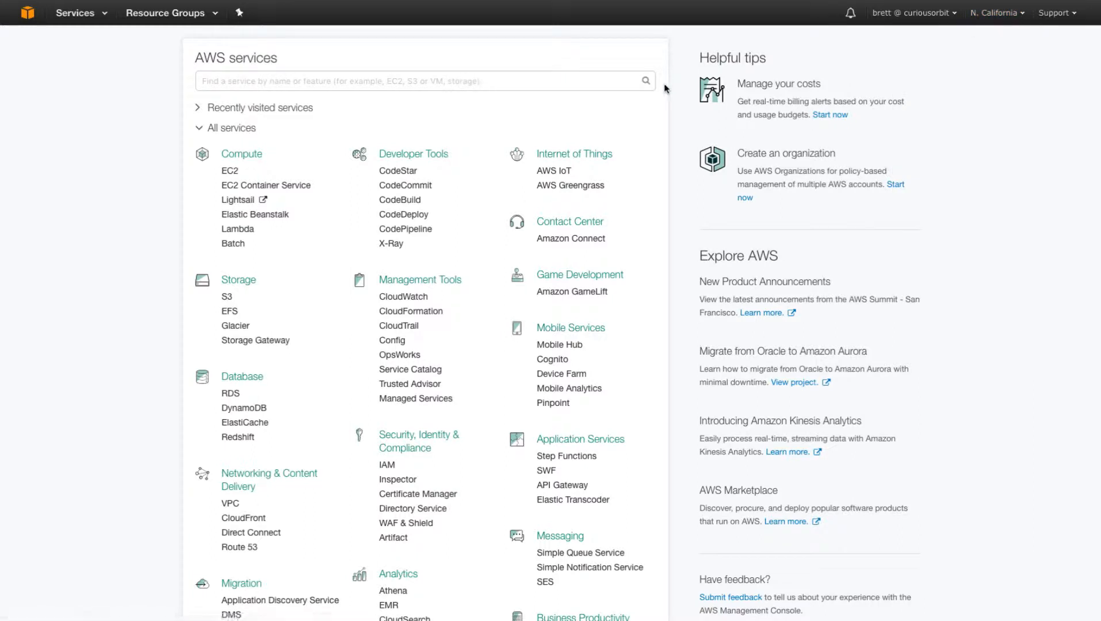
{"action": "left_click", "coordinate": [588, 78]}
{"action": "type", "text": "VPC"}
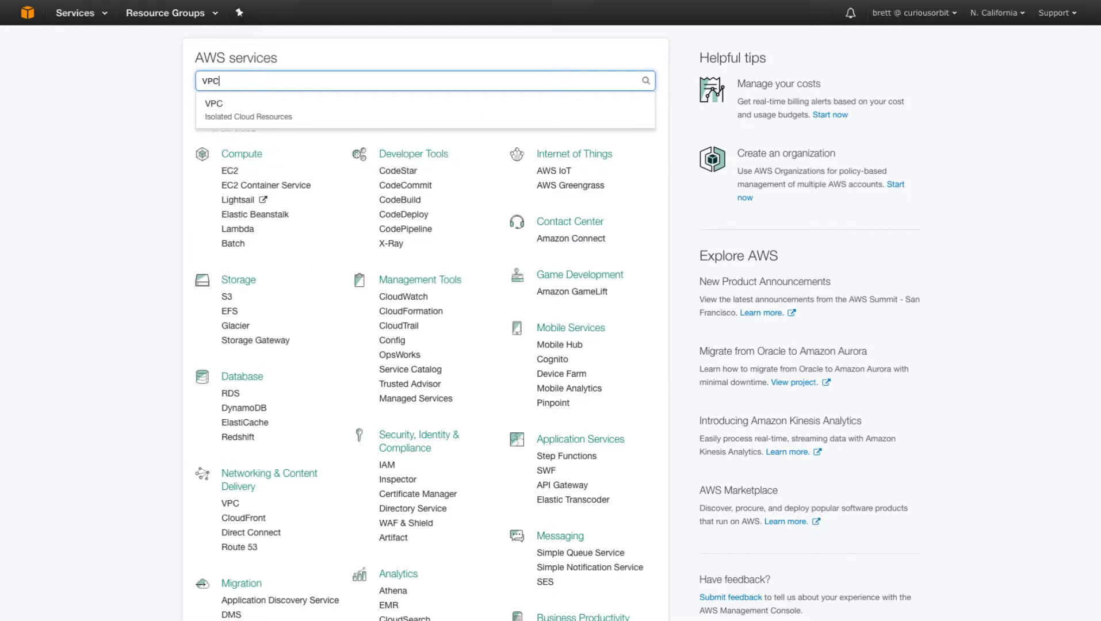
{"action": "left_click", "coordinate": [264, 115]}
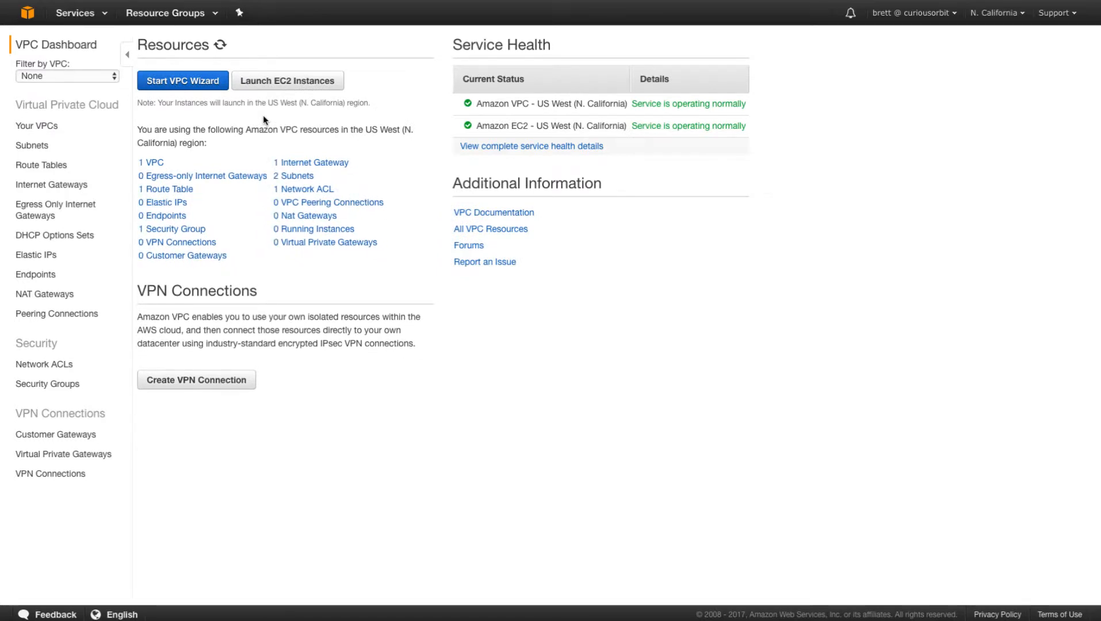
{"action": "left_click", "coordinate": [154, 163]}
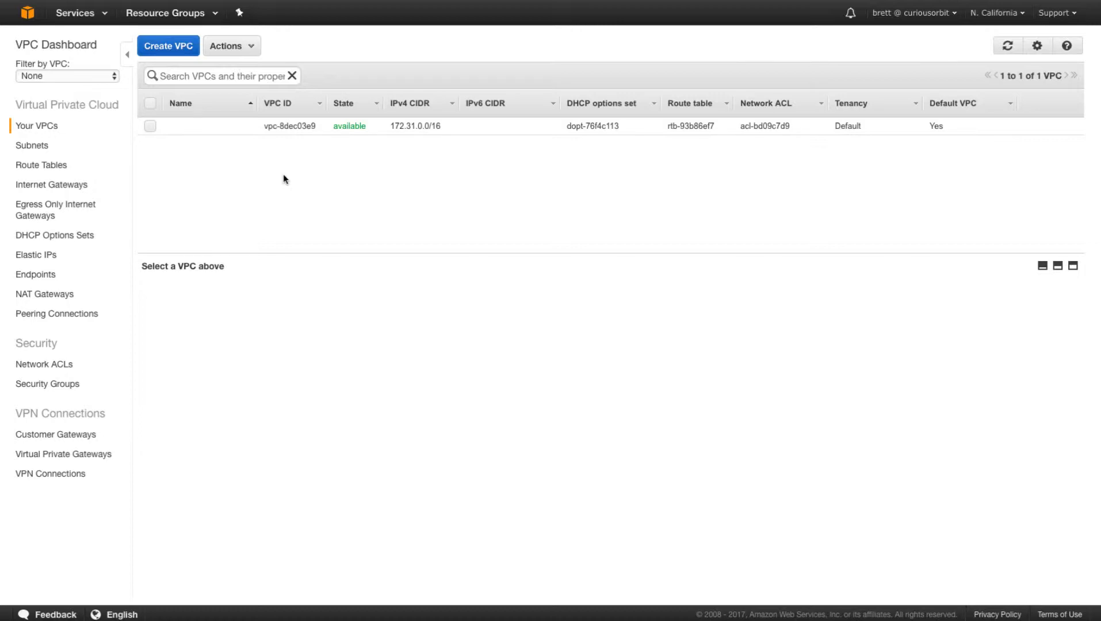
Step: Set the Name tag of the existing default VPC to "DEFAULT - DO NOT USE" and save it
{"action": "left_click", "coordinate": [214, 126]}
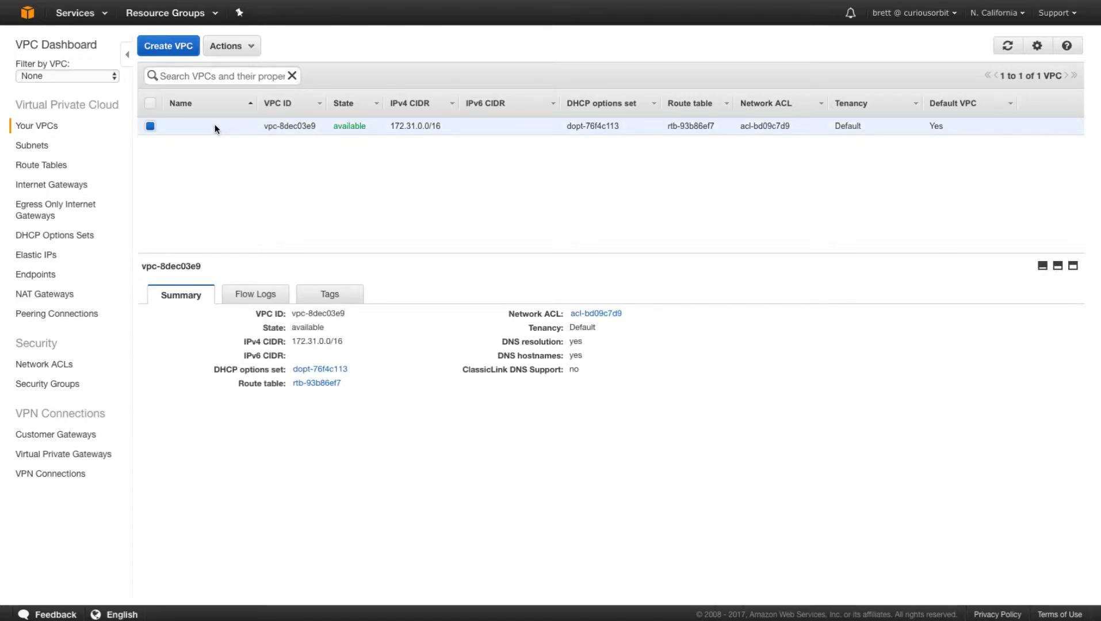
{"action": "left_click", "coordinate": [315, 292]}
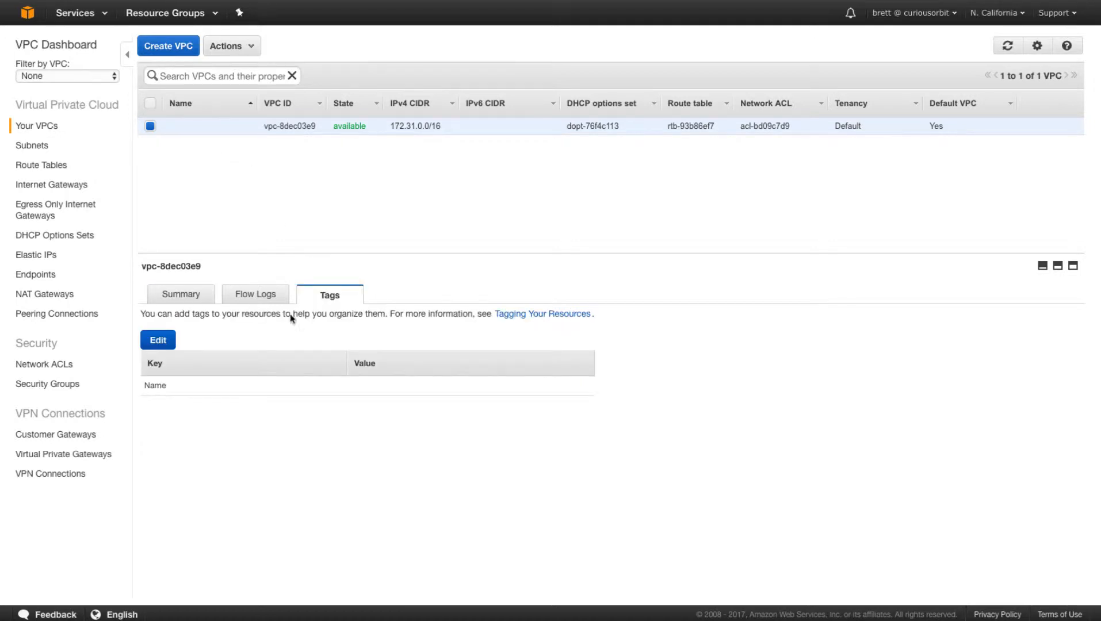
{"action": "left_click", "coordinate": [157, 341]}
{"action": "left_click", "coordinate": [410, 387]}
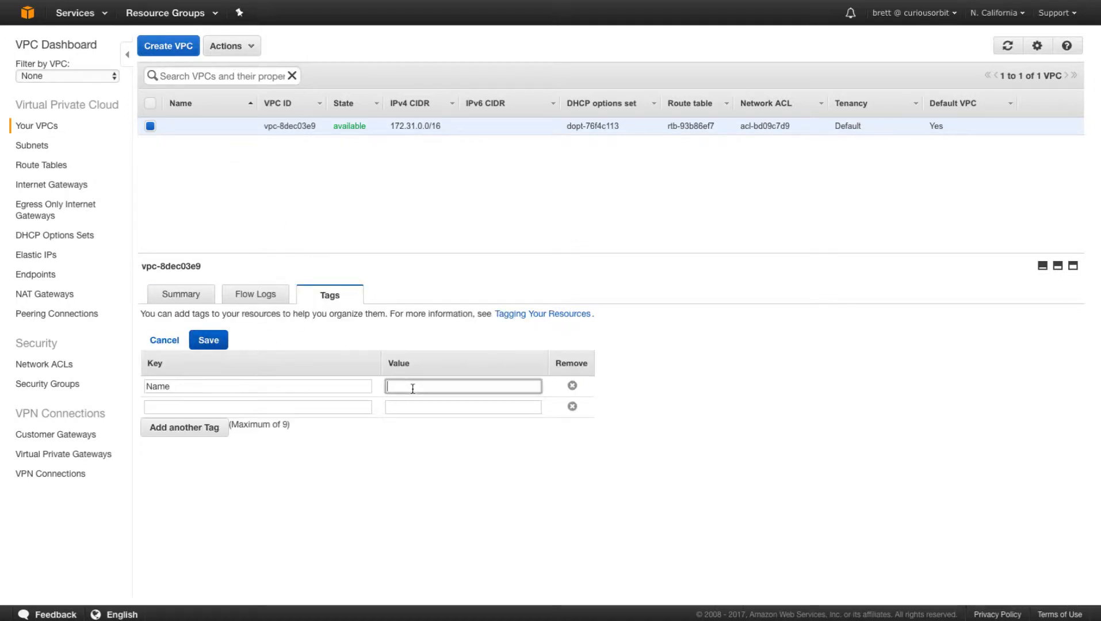
{"action": "type", "text": "DEFATUL"}
{"action": "key", "text": "BackSpace"}
{"action": "key", "text": "BackSpace"}
{"action": "key", "text": "BackSpace"}
{"action": "key", "text": "BackSpace"}
{"action": "type", "text": "AULT - DO NOT USE"}
{"action": "left_click", "coordinate": [220, 340]}
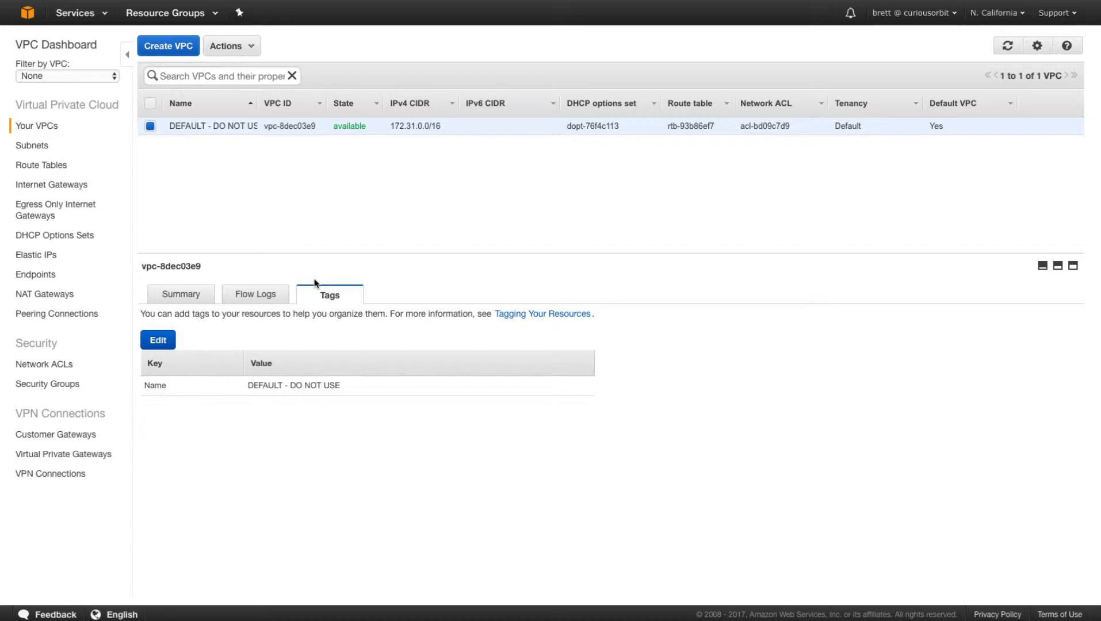
Step: Create a VPC named demo-vpc with IPv4 CIDR block 10.0.0.0/16 and Default tenancy
{"action": "left_click", "coordinate": [170, 50]}
{"action": "left_click", "coordinate": [520, 238]}
{"action": "type", "text": "de"}
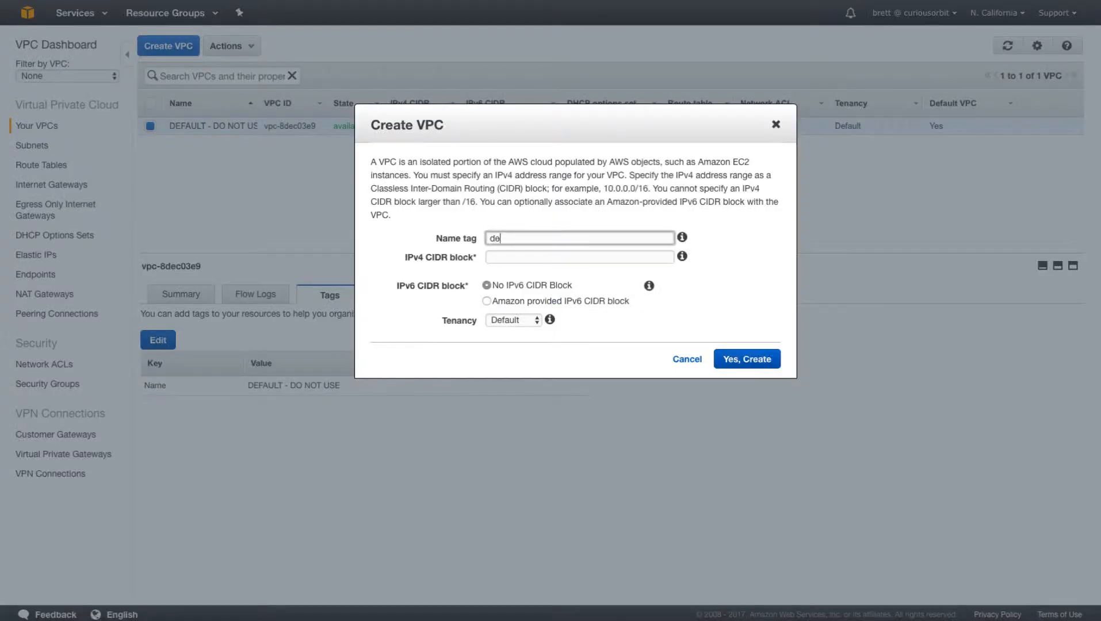
{"action": "type", "text": "mo-vpc"}
{"action": "key", "text": "Tab"}
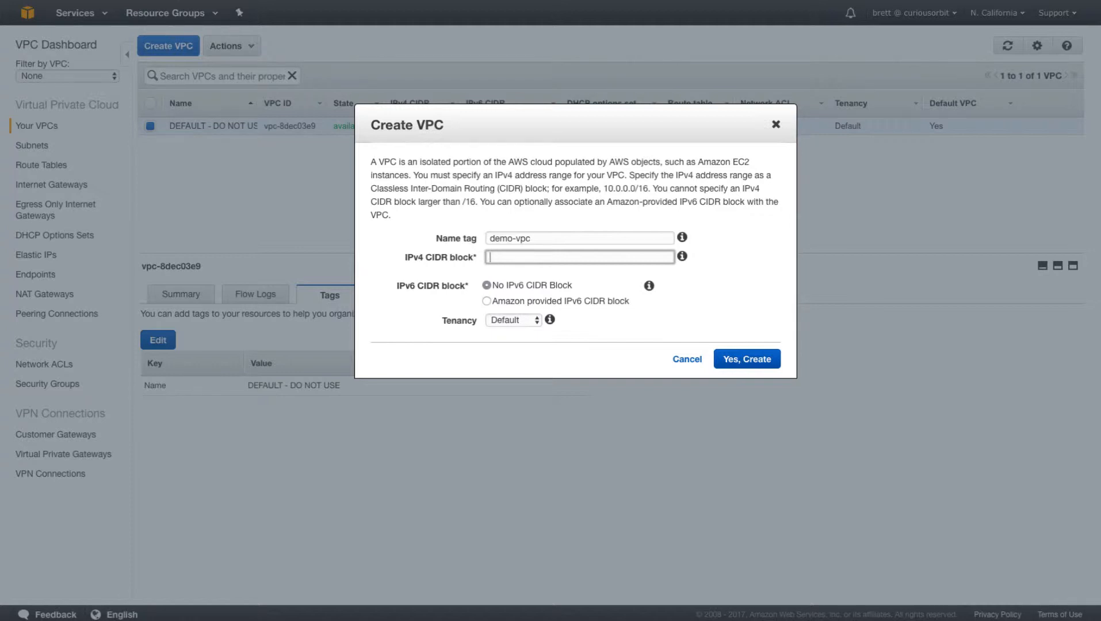
{"action": "type", "text": "10.0.0.0/16"}
{"action": "left_click", "coordinate": [510, 321]}
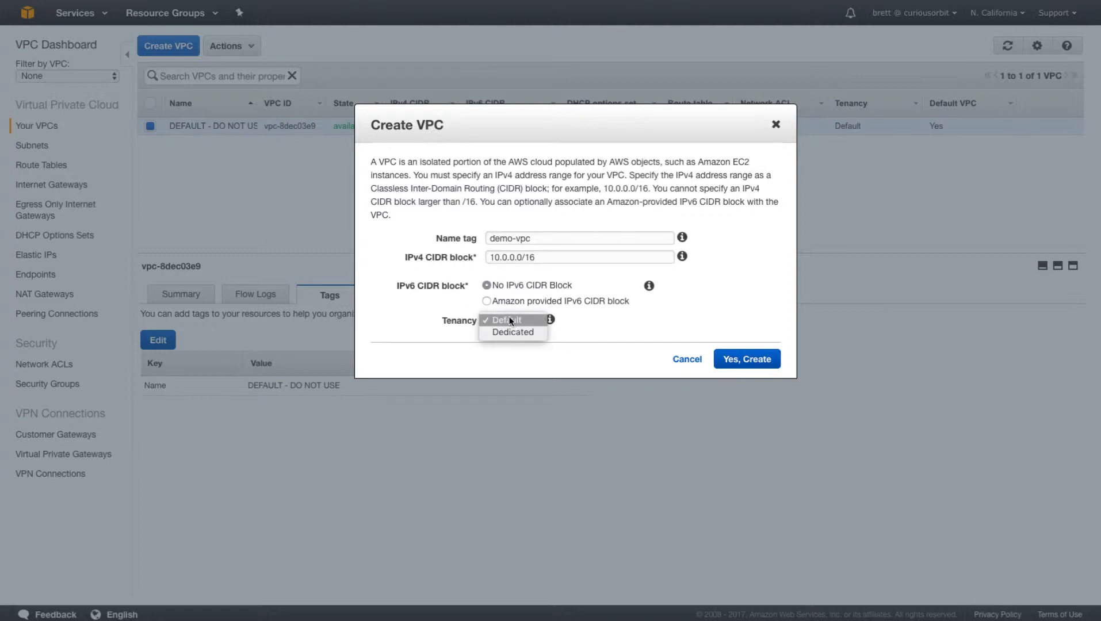
{"action": "left_click", "coordinate": [510, 320]}
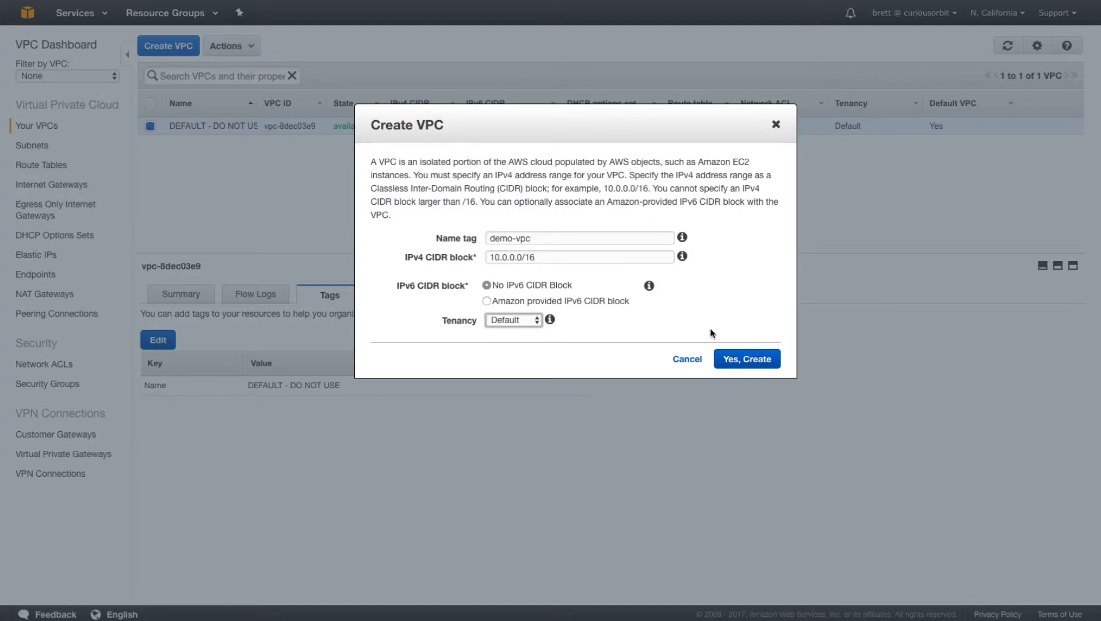
{"action": "left_click", "coordinate": [728, 357]}
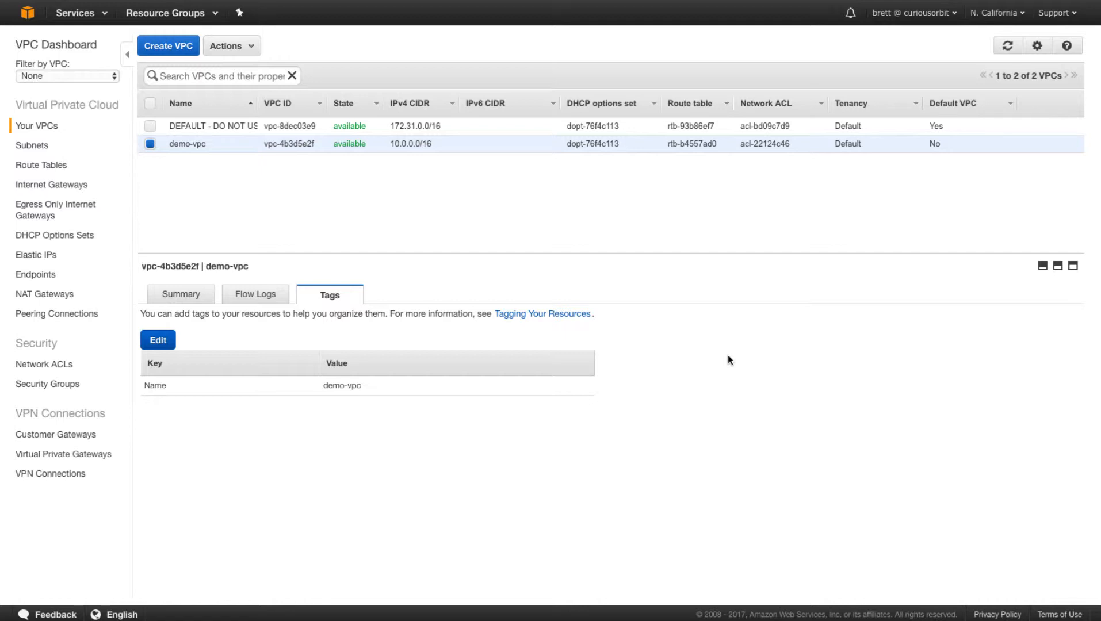
Step: Create an internet gateway with the name tag demo-vpc-igw
{"action": "left_click", "coordinate": [61, 190]}
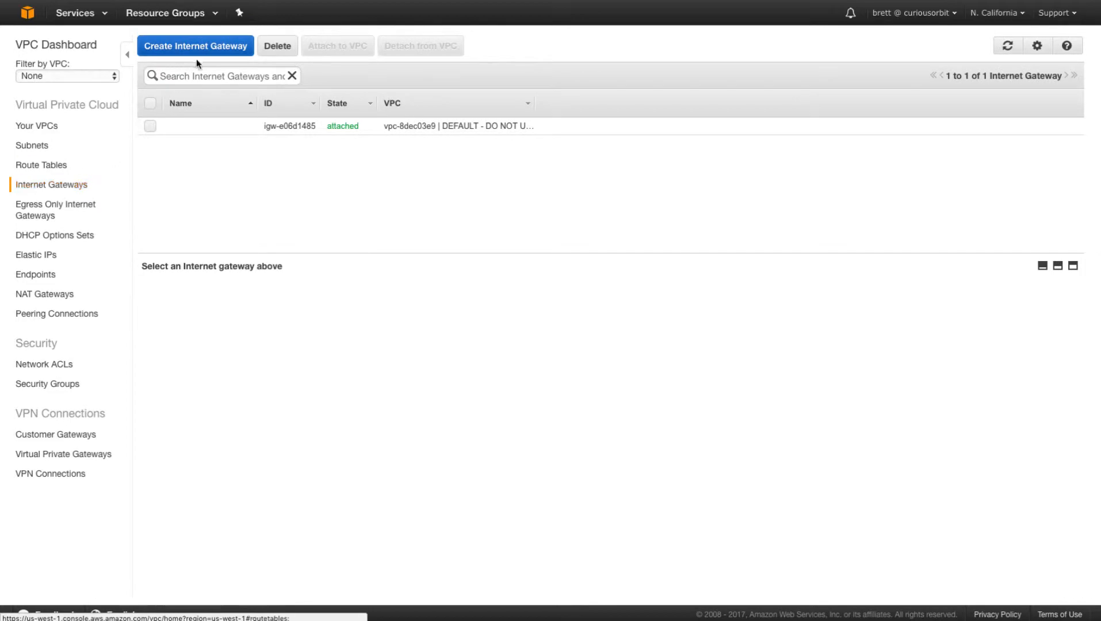
{"action": "left_click", "coordinate": [200, 54]}
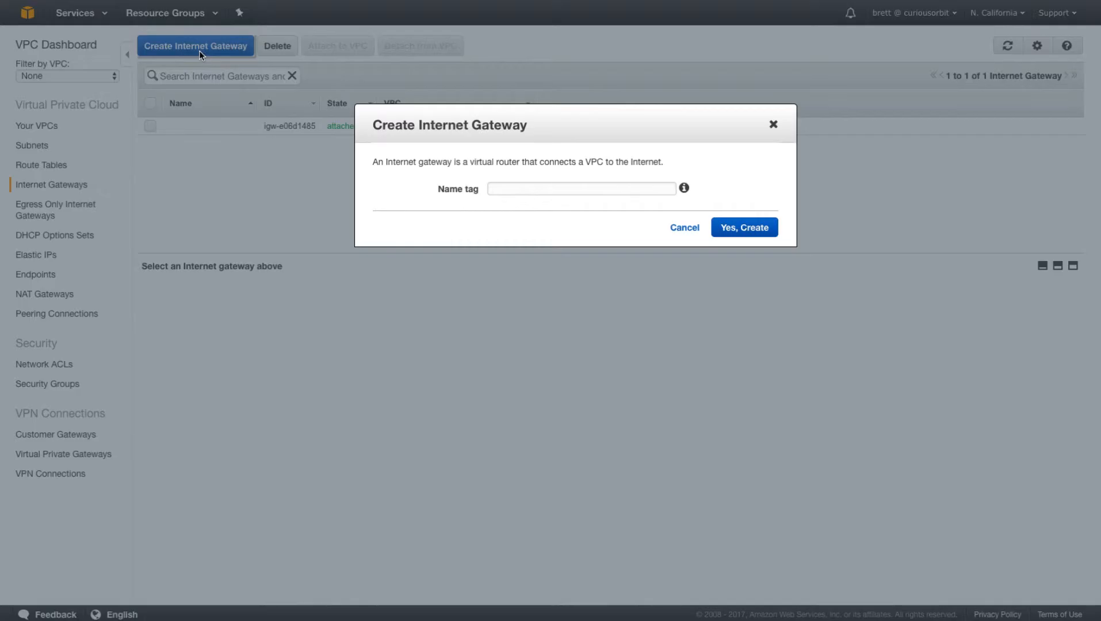
{"action": "left_click", "coordinate": [521, 189]}
{"action": "type", "text": "demo-vpc-igw"}
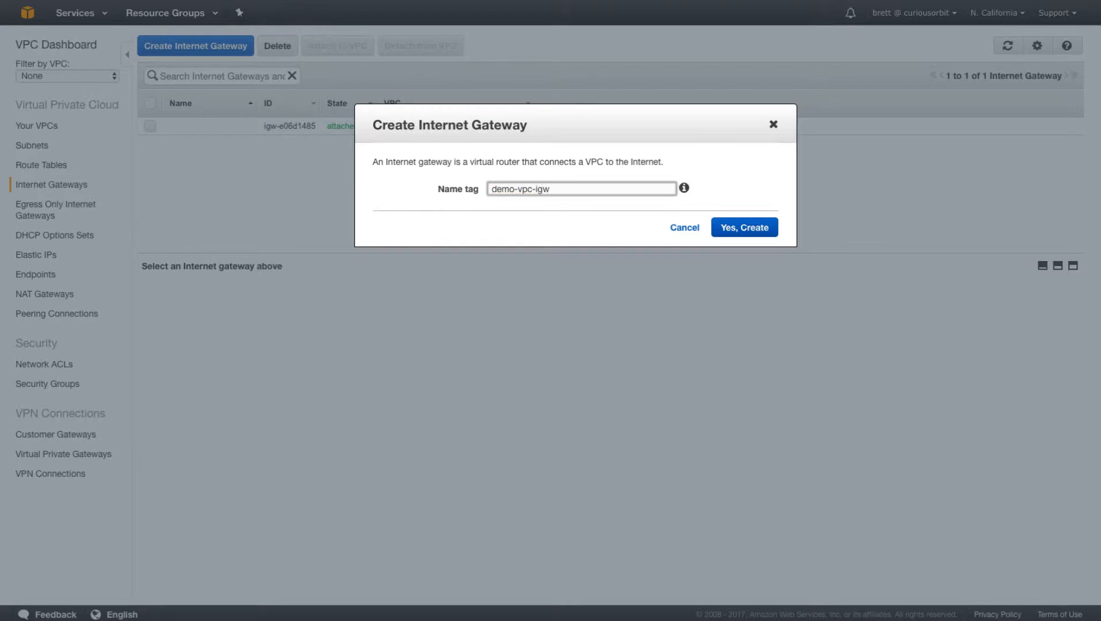
{"action": "left_click", "coordinate": [743, 232]}
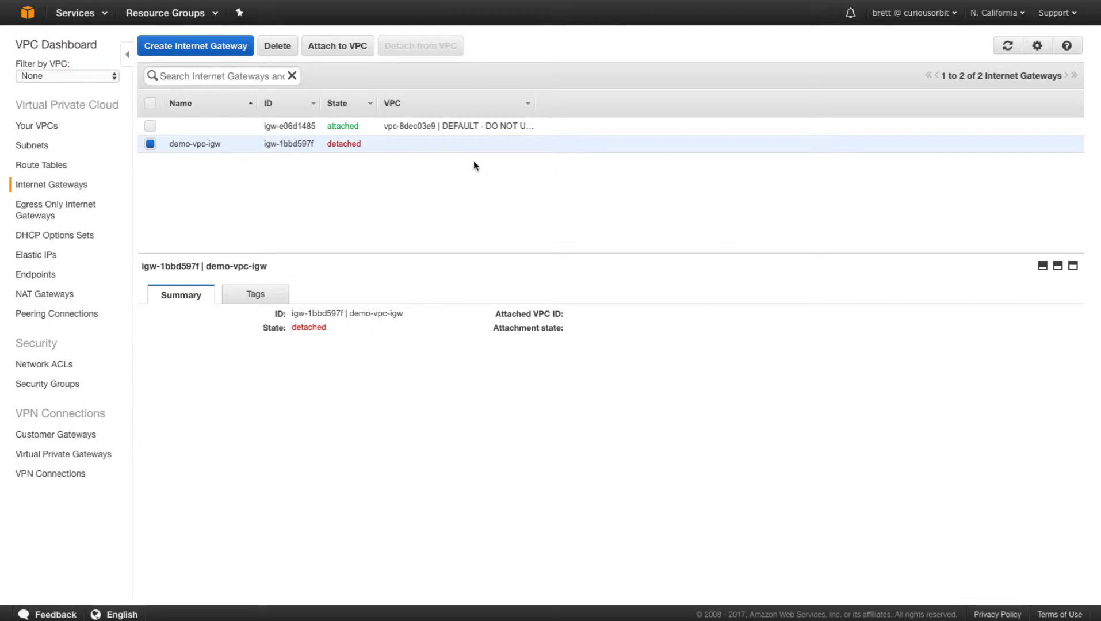
Step: Attach the demo-vpc-igw gateway to demo-vpc and filter the dashboard's resources by demo-vpc
{"action": "left_click", "coordinate": [360, 52]}
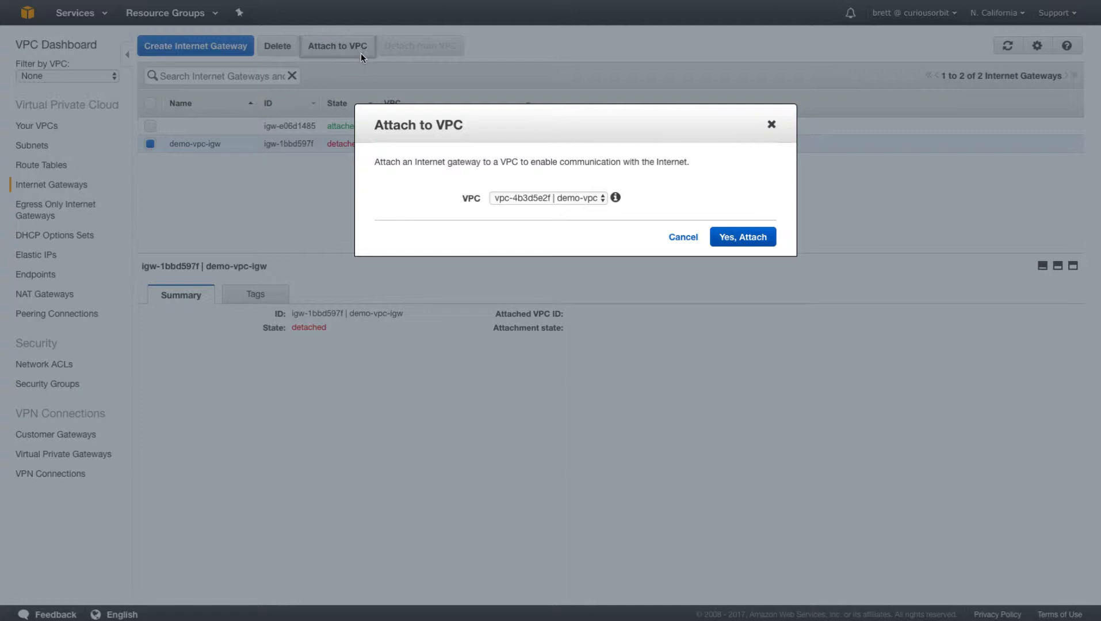
{"action": "left_click", "coordinate": [558, 198]}
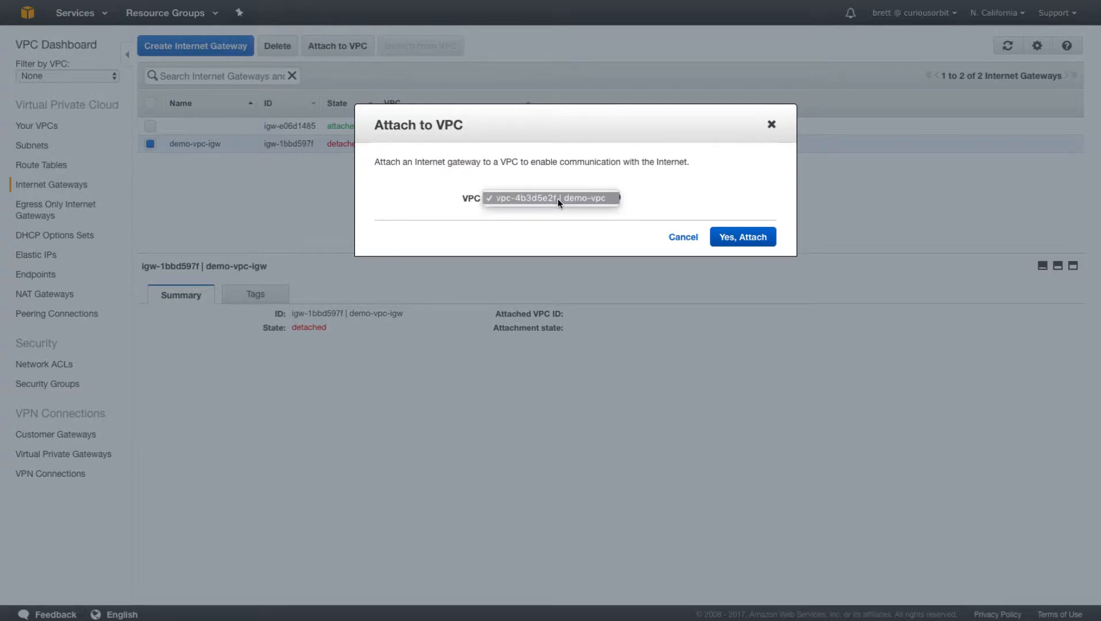
{"action": "left_click", "coordinate": [558, 198]}
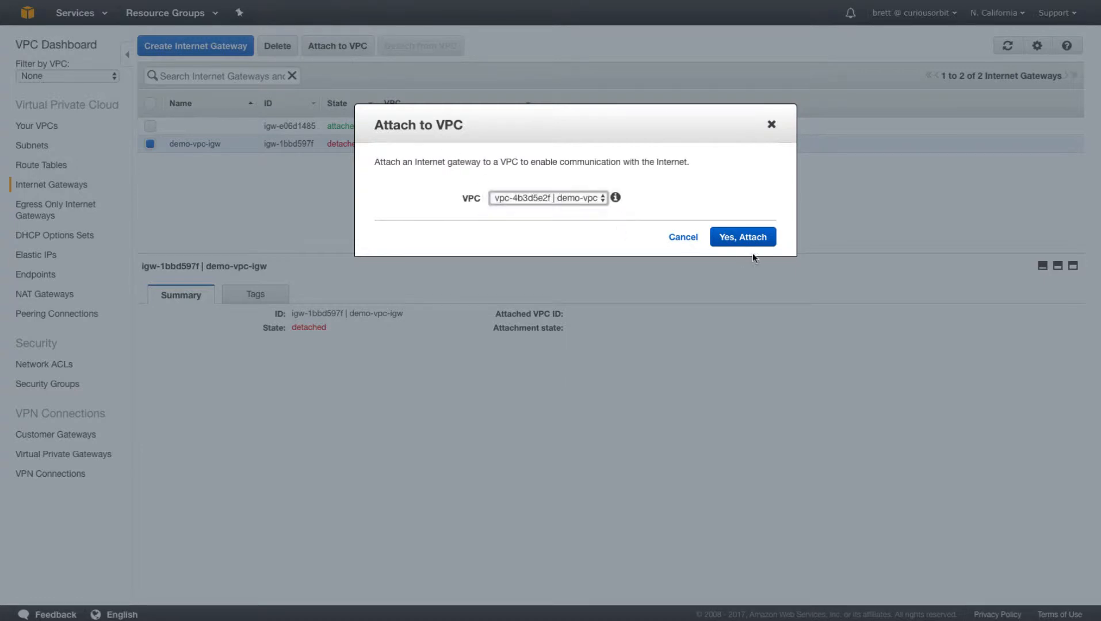
{"action": "left_click", "coordinate": [716, 235]}
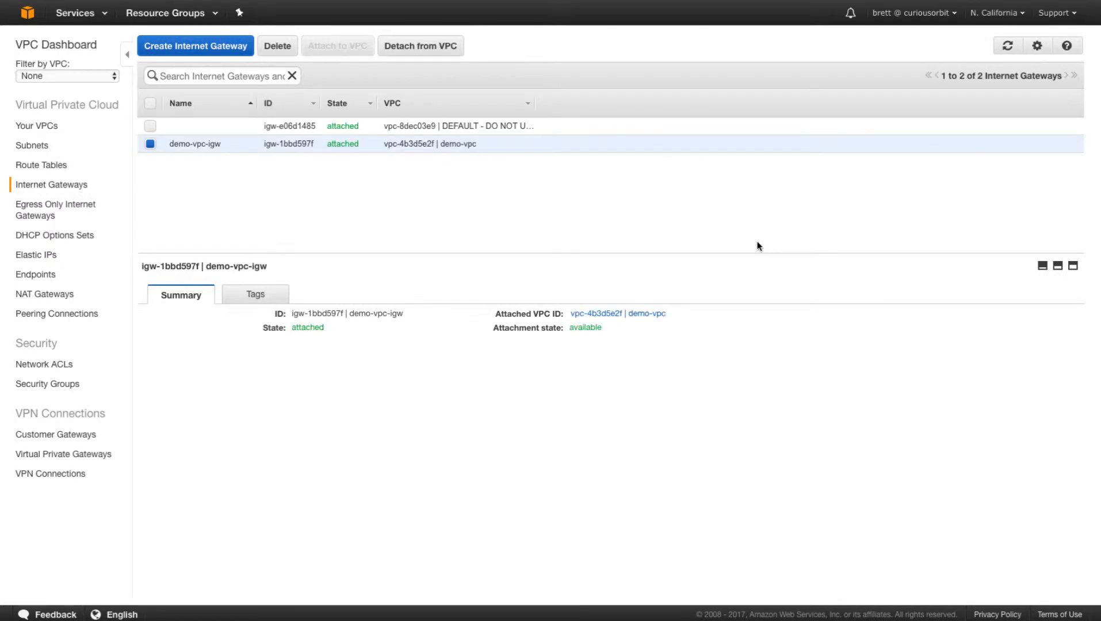
{"action": "left_click", "coordinate": [86, 77]}
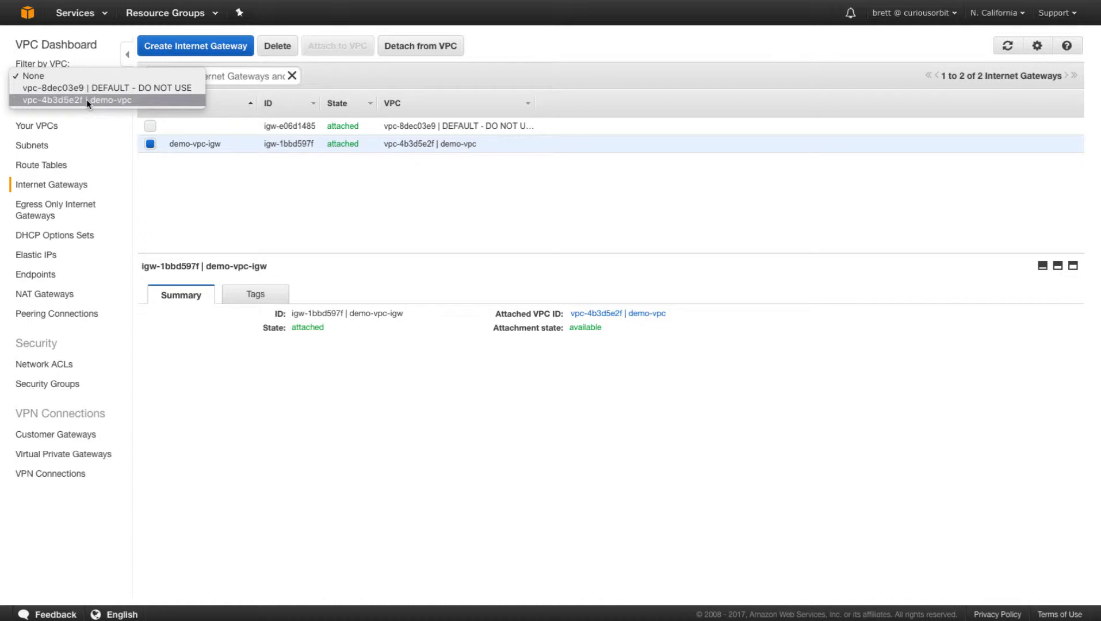
{"action": "left_click", "coordinate": [87, 101]}
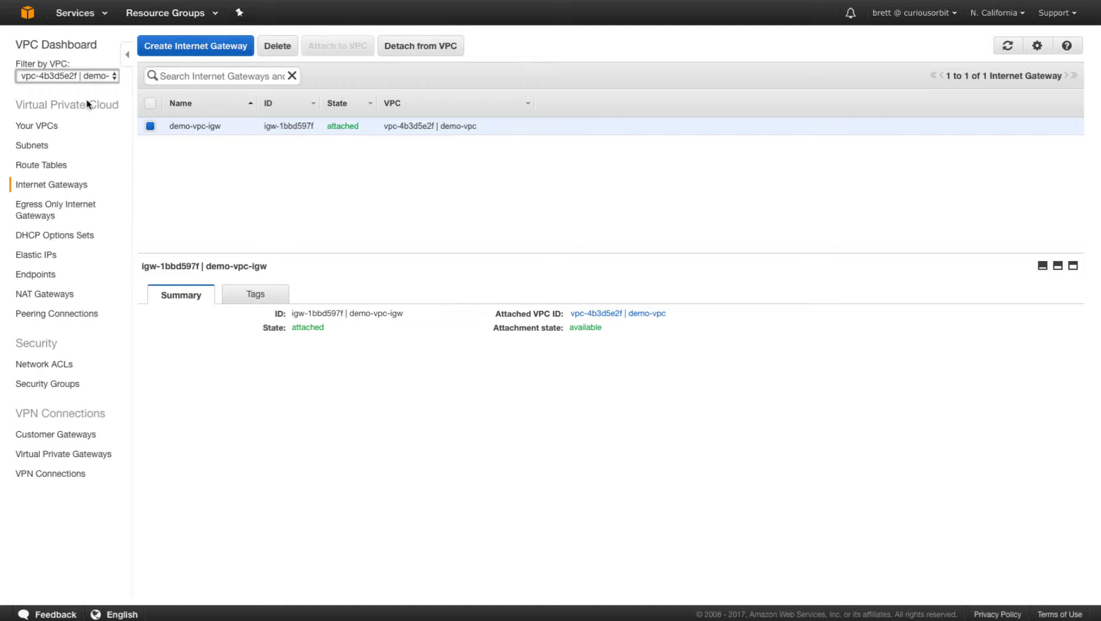
Step: Start a new subnet with the name tag public-subnet-1 and assign it to demo-vpc
{"action": "left_click", "coordinate": [34, 145]}
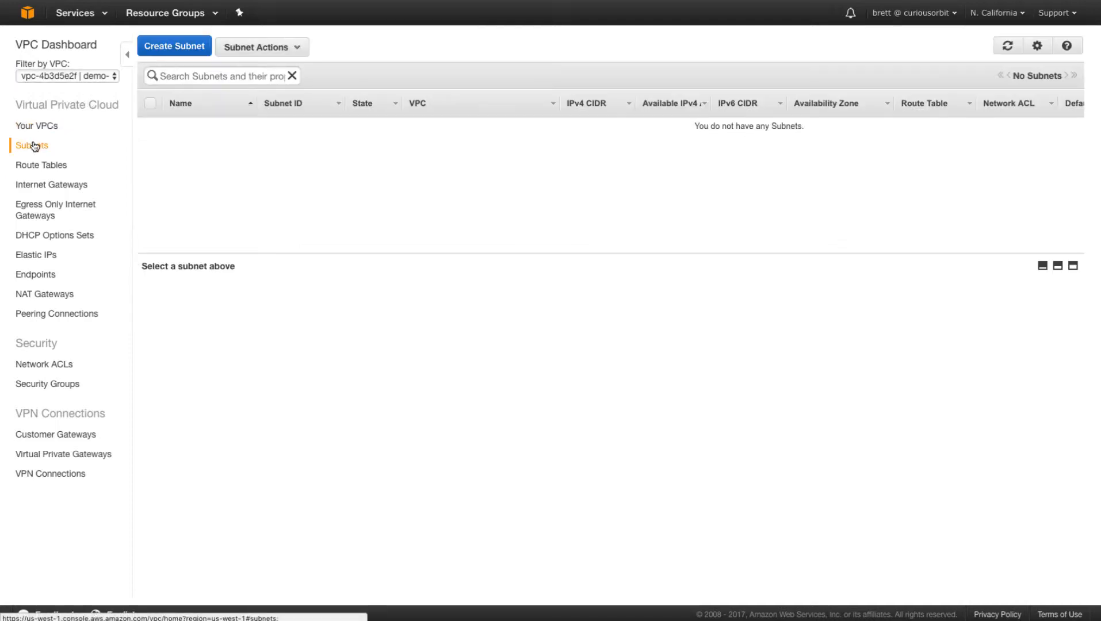
{"action": "left_click", "coordinate": [164, 56]}
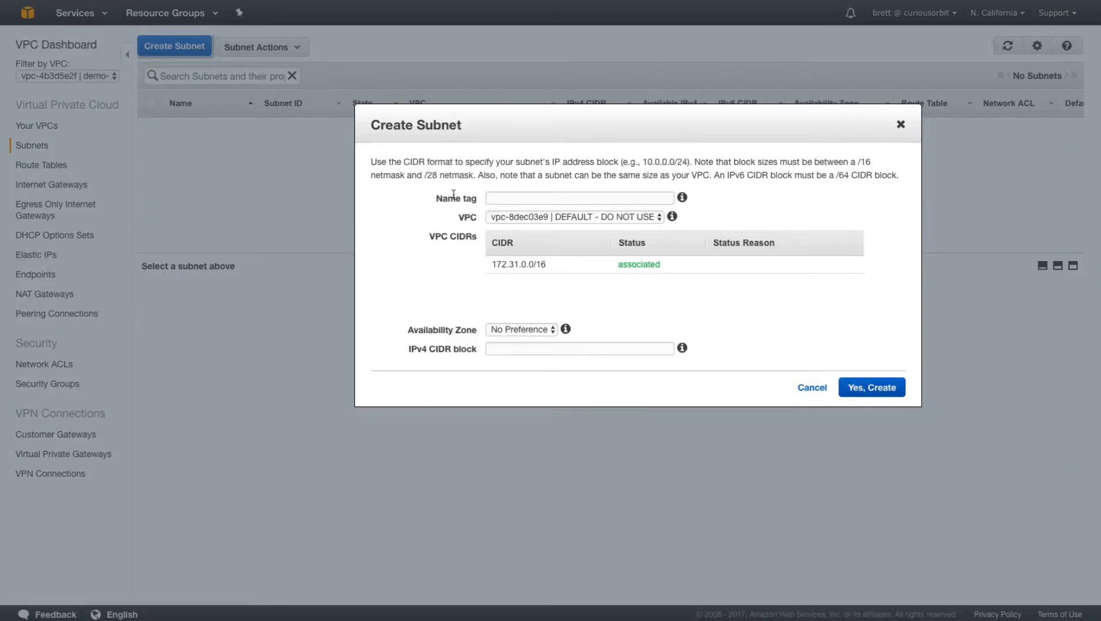
{"action": "left_click", "coordinate": [505, 201]}
{"action": "type", "text": "public"}
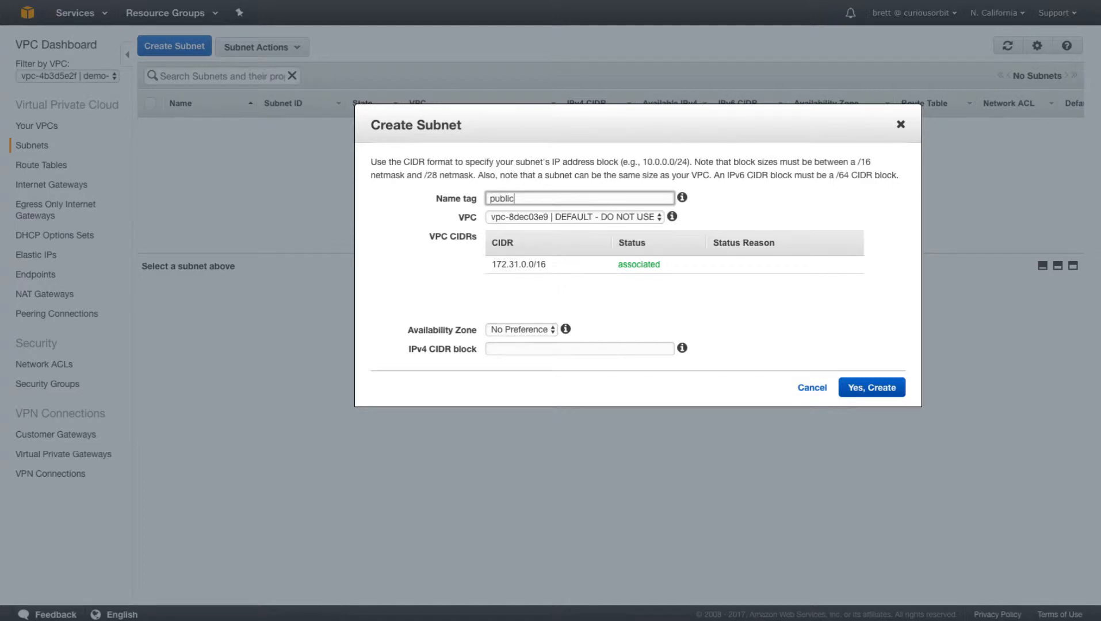
{"action": "type", "text": "-subnet-1"}
{"action": "left_click", "coordinate": [561, 222]}
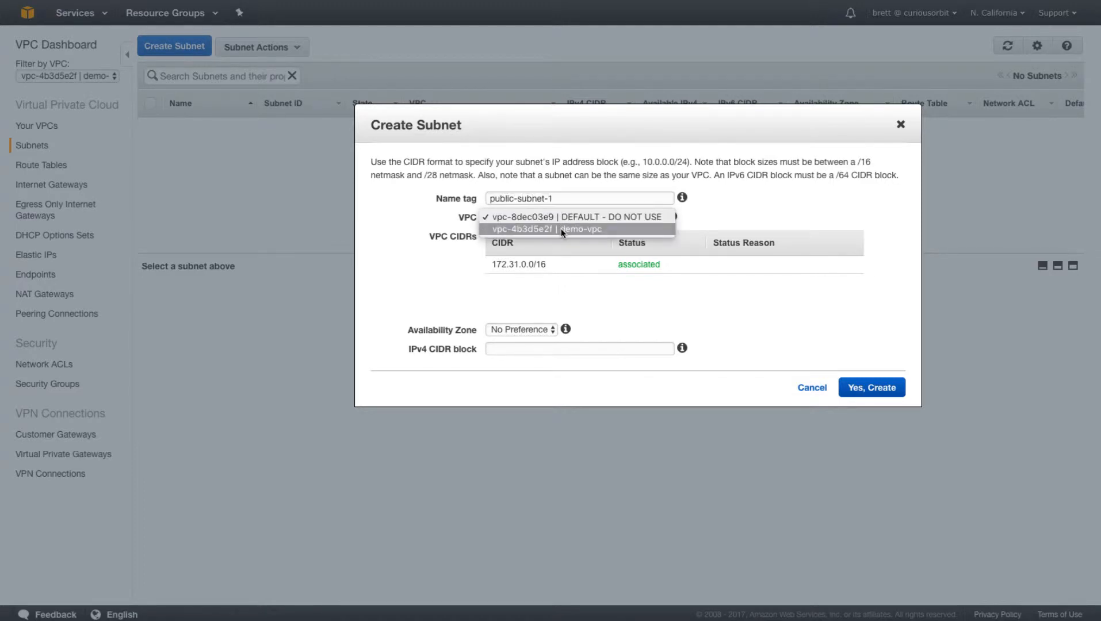
{"action": "left_click", "coordinate": [561, 228]}
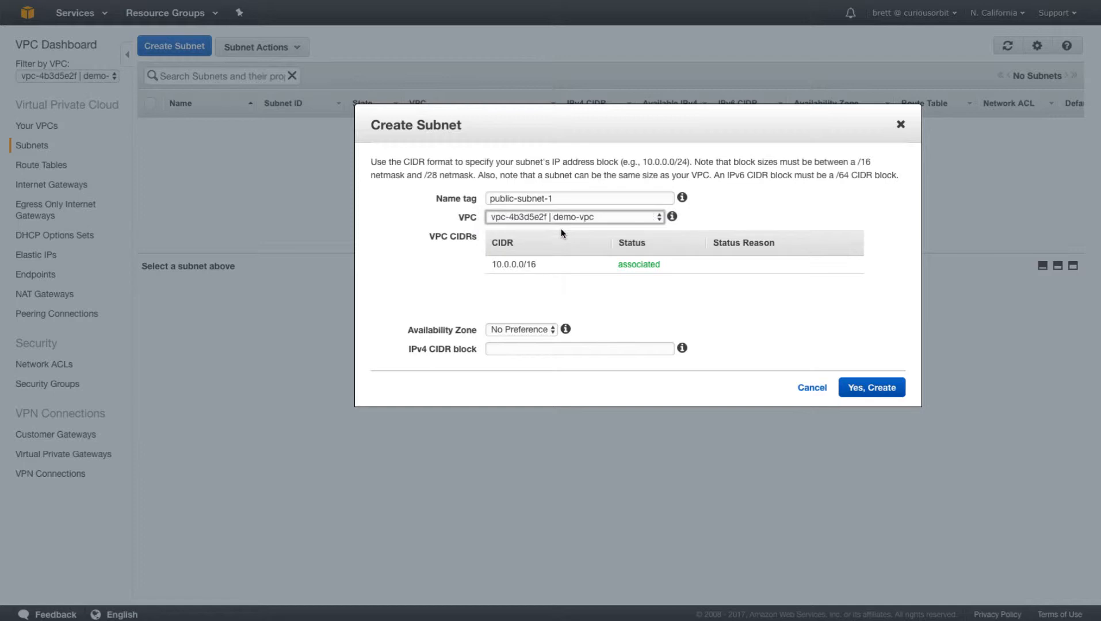
Step: Set the subnet's availability zone to us-west-1b and its IPv4 CIDR block to 10.0.10.0/24, and create it
{"action": "left_click", "coordinate": [539, 330]}
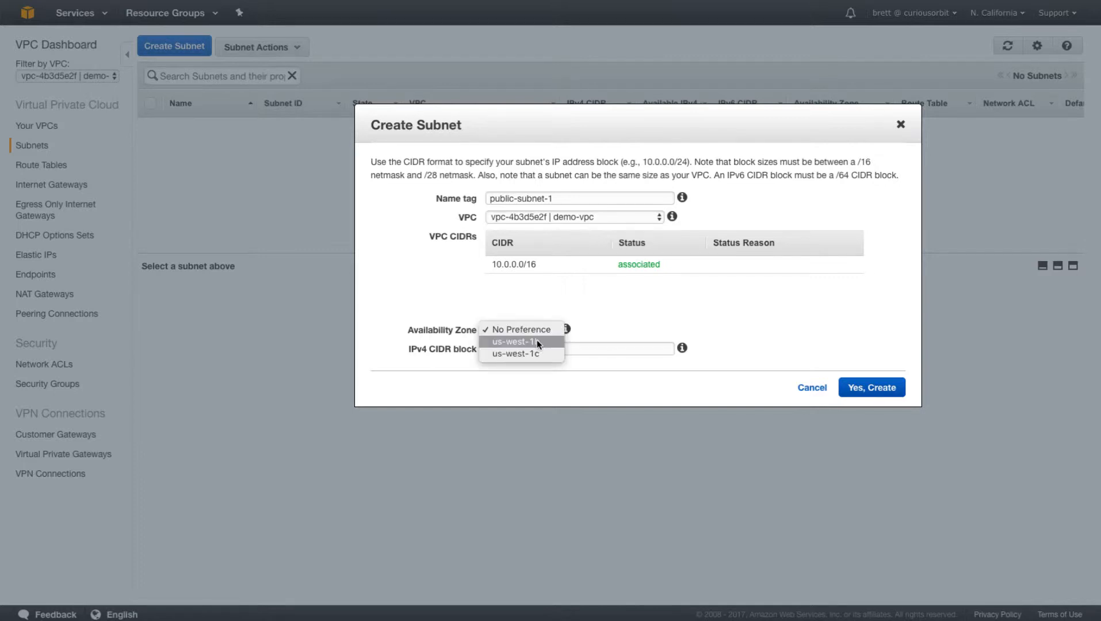
{"action": "left_click", "coordinate": [543, 342]}
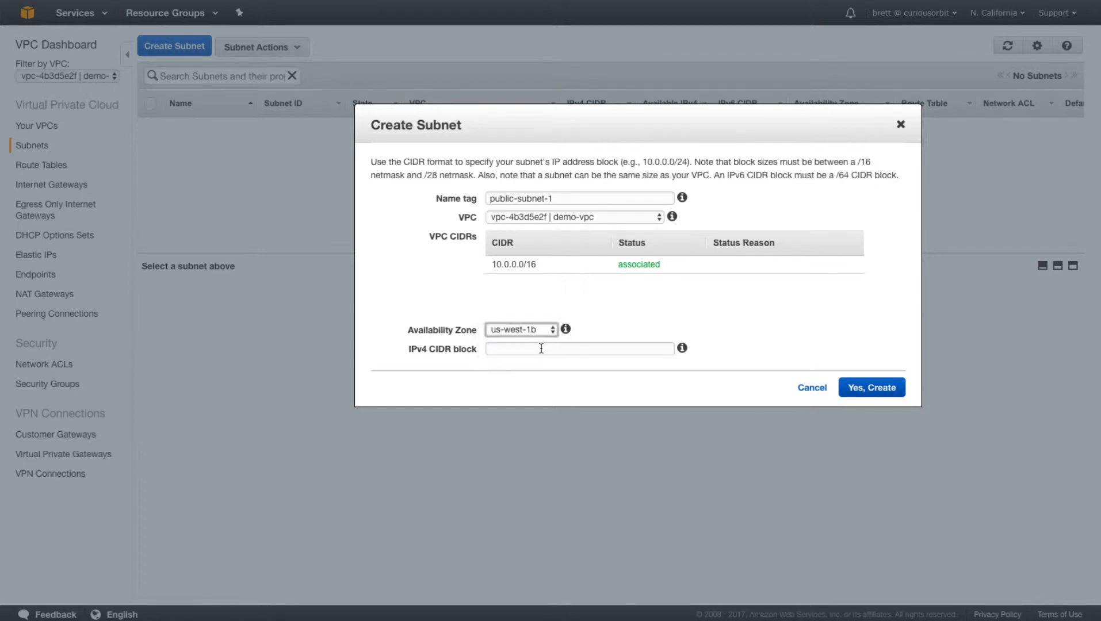
{"action": "left_click", "coordinate": [541, 348]}
{"action": "type", "text": "10.0.10.0"}
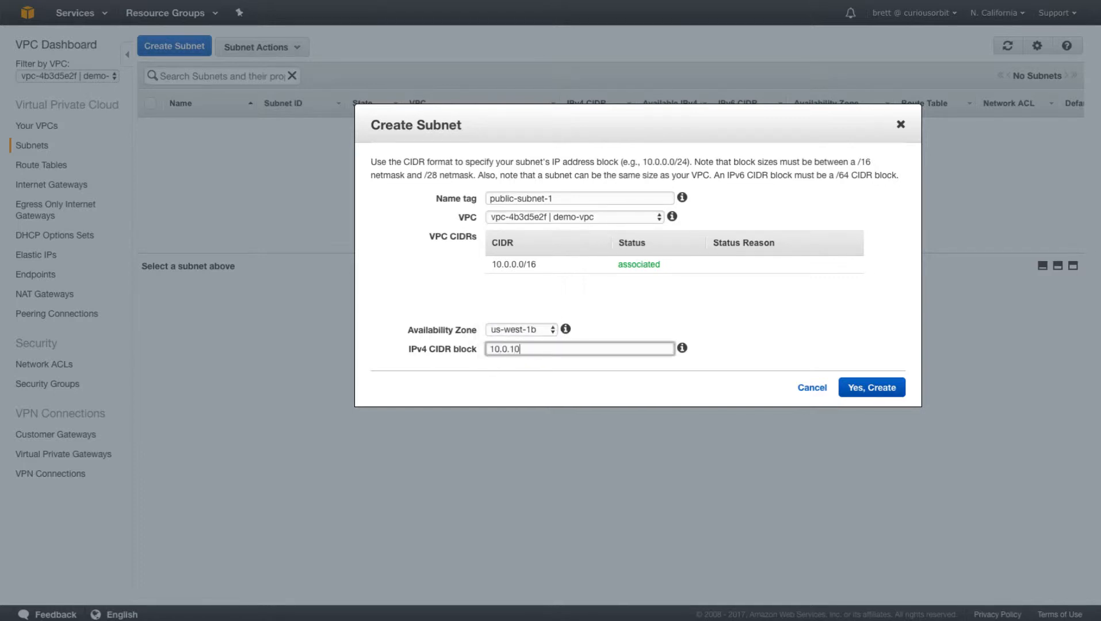
{"action": "type", "text": "/24"}
{"action": "left_click", "coordinate": [870, 389]}
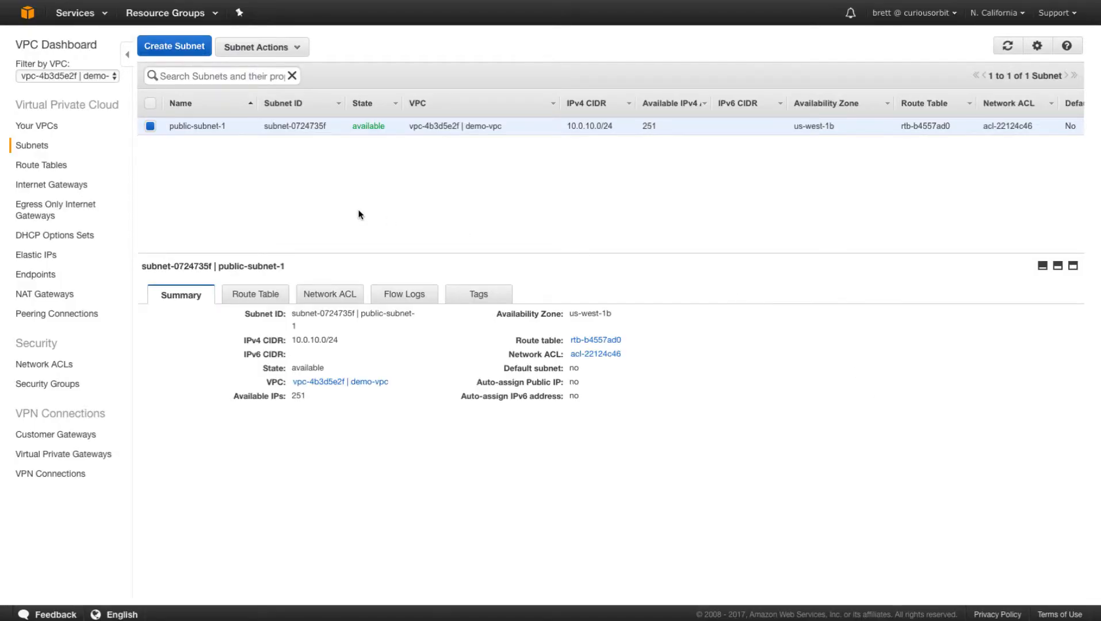
Step: Start a new subnet with the name tag public-subnet-2 and assign it to demo-vpc
{"action": "left_click", "coordinate": [184, 49]}
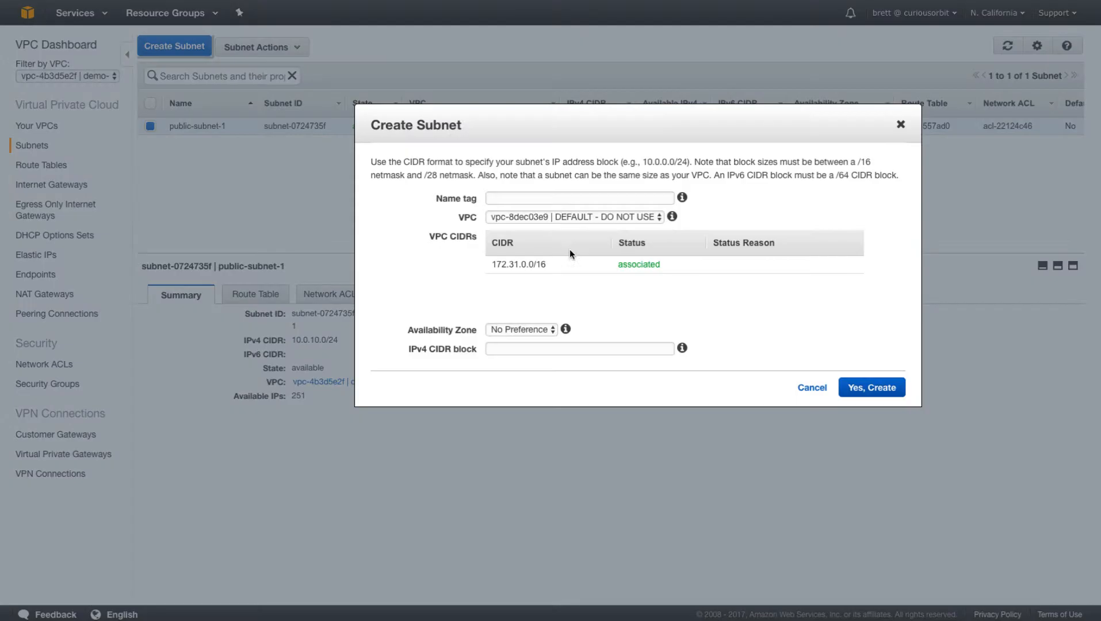
{"action": "left_click", "coordinate": [538, 198]}
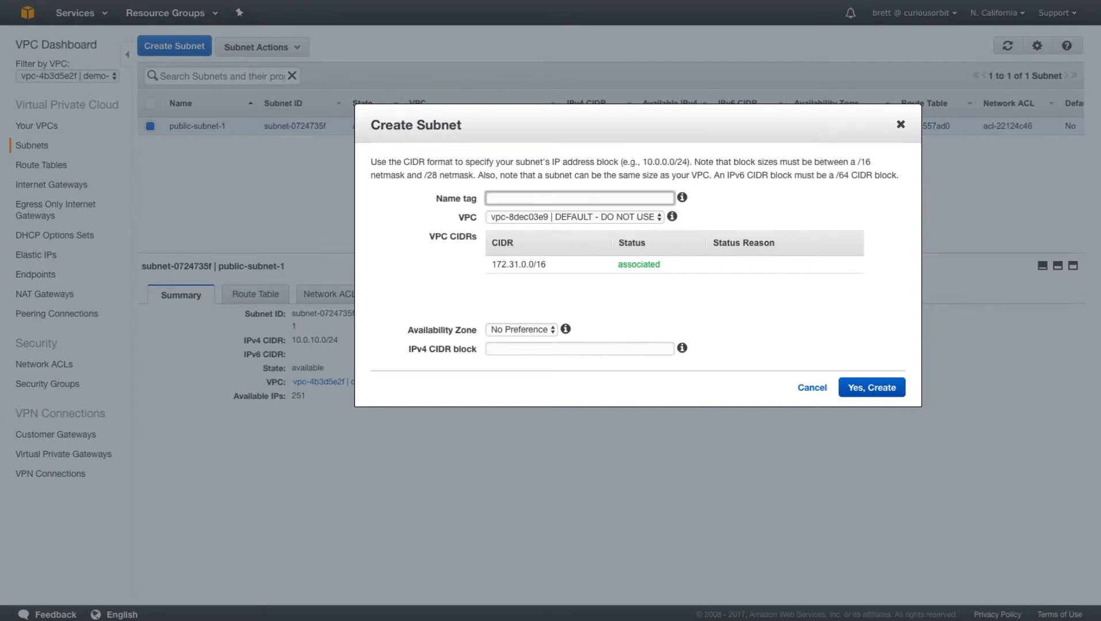
{"action": "type", "text": "public-subnet-2"}
{"action": "left_click", "coordinate": [525, 217]}
{"action": "left_click", "coordinate": [539, 230]}
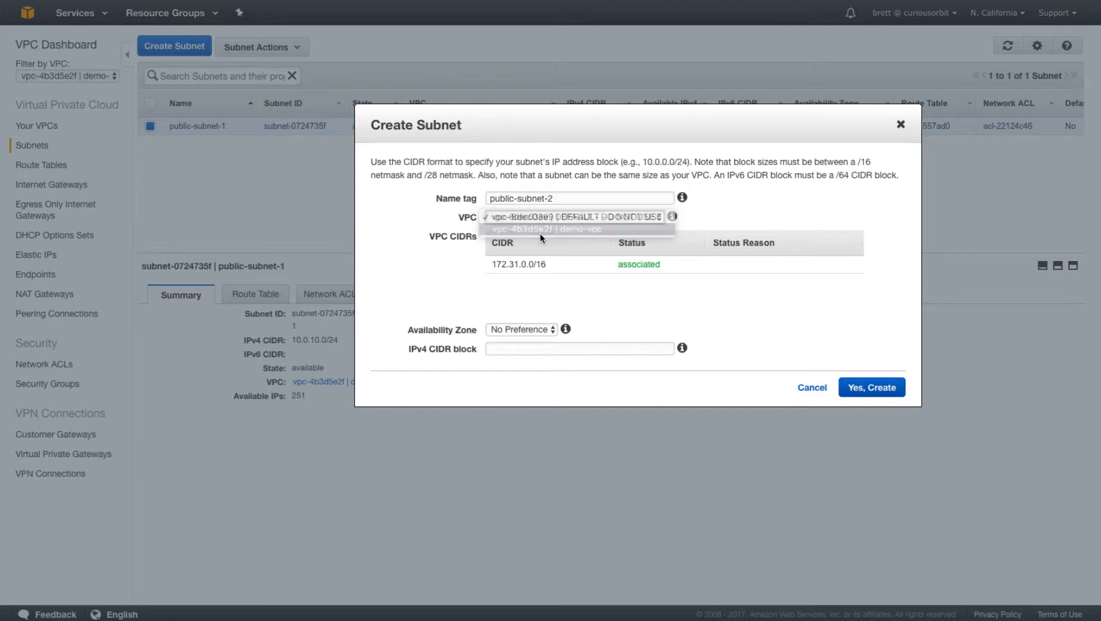
Step: Set public-subnet-2's availability zone to us-west-1c and its IPv4 CIDR block to 10.0.20.0/24, and create it
{"action": "left_click", "coordinate": [524, 325]}
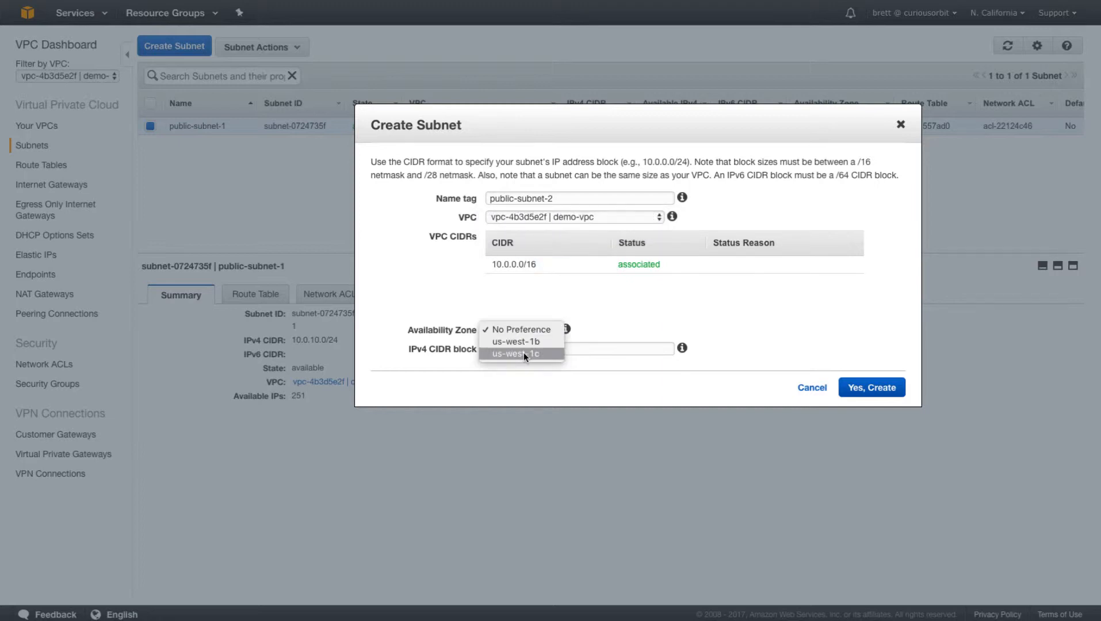
{"action": "left_click", "coordinate": [524, 352]}
{"action": "left_click", "coordinate": [611, 349]}
{"action": "type", "text": "10"}
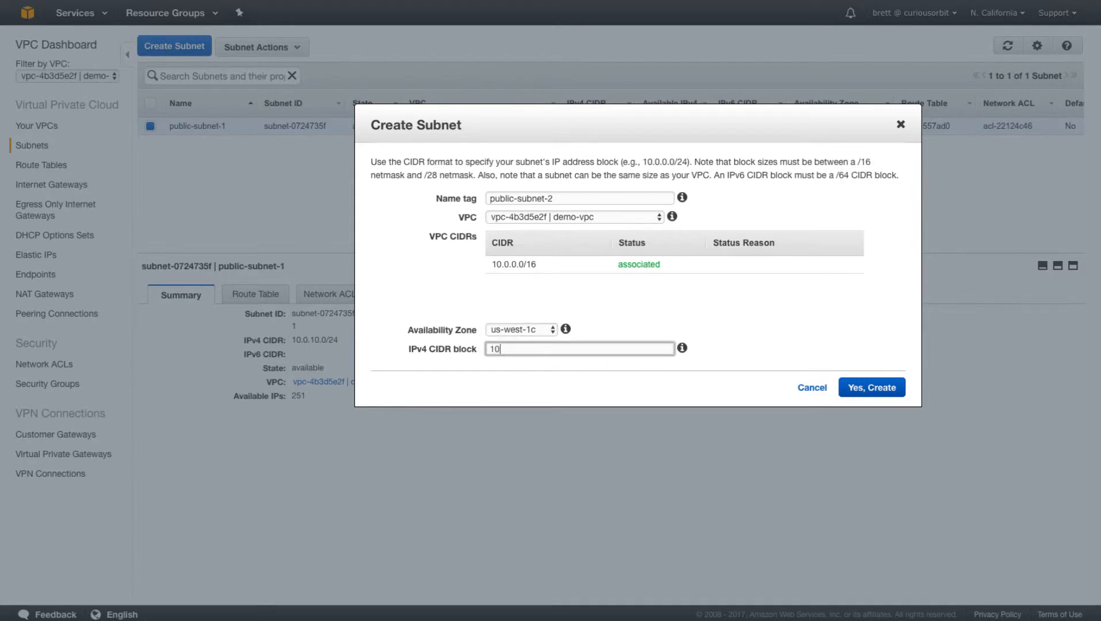
{"action": "type", "text": ".0.20.0/24"}
{"action": "left_click", "coordinate": [880, 389]}
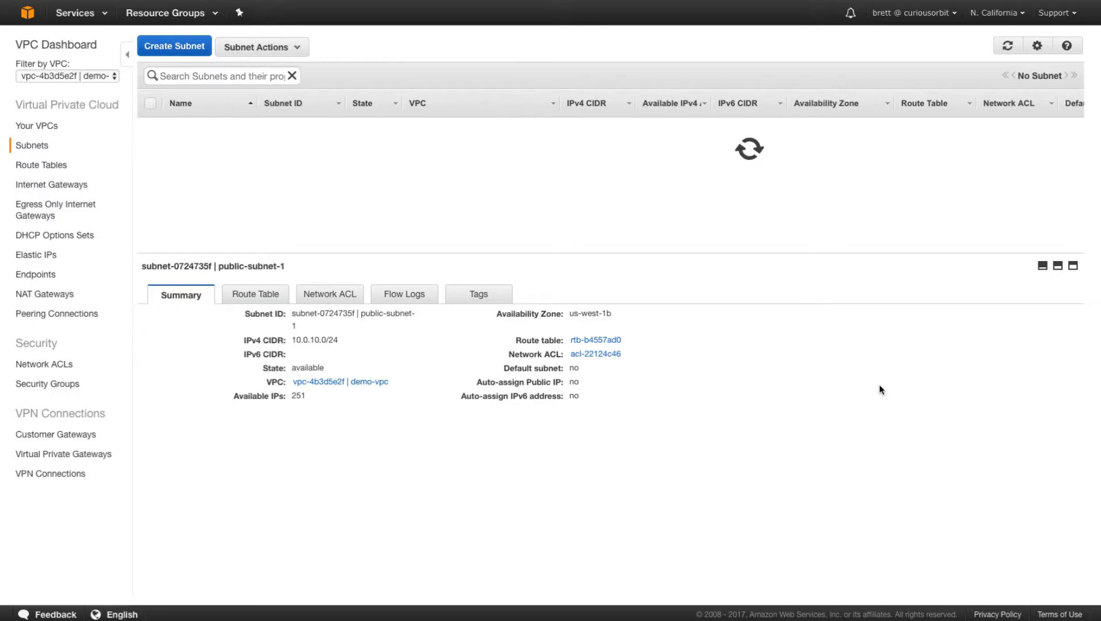
Step: Start a new subnet with the name tag private-subnet-1 and assign it to demo-vpc
{"action": "left_click", "coordinate": [174, 46]}
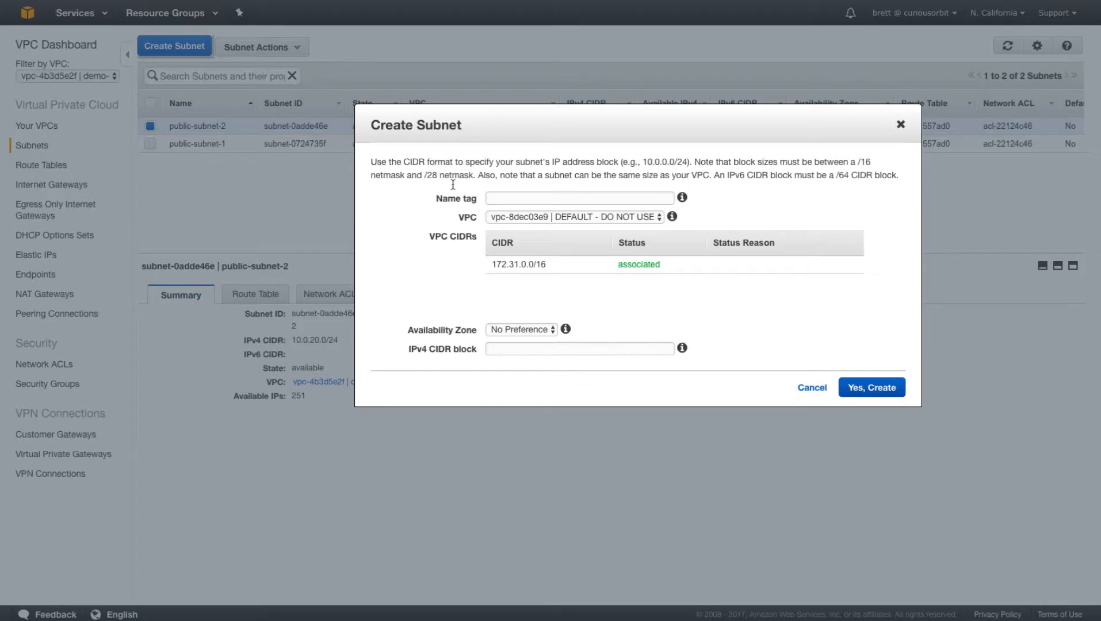
{"action": "left_click", "coordinate": [549, 195]}
{"action": "type", "text": "private-subnet-1"}
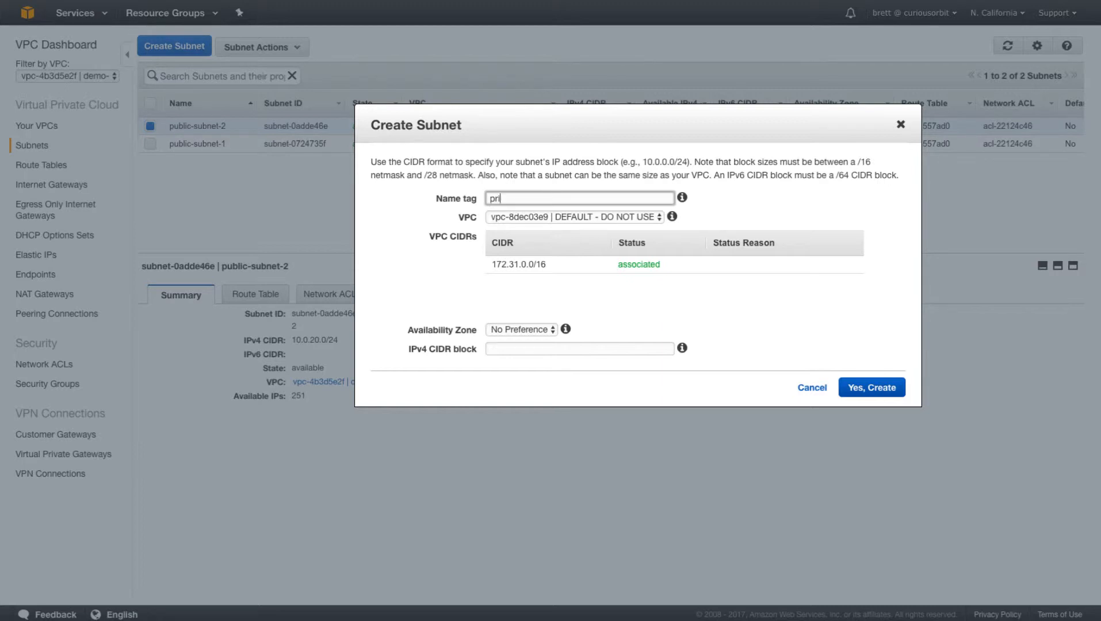
{"action": "left_click", "coordinate": [549, 217]}
{"action": "left_click", "coordinate": [549, 230]}
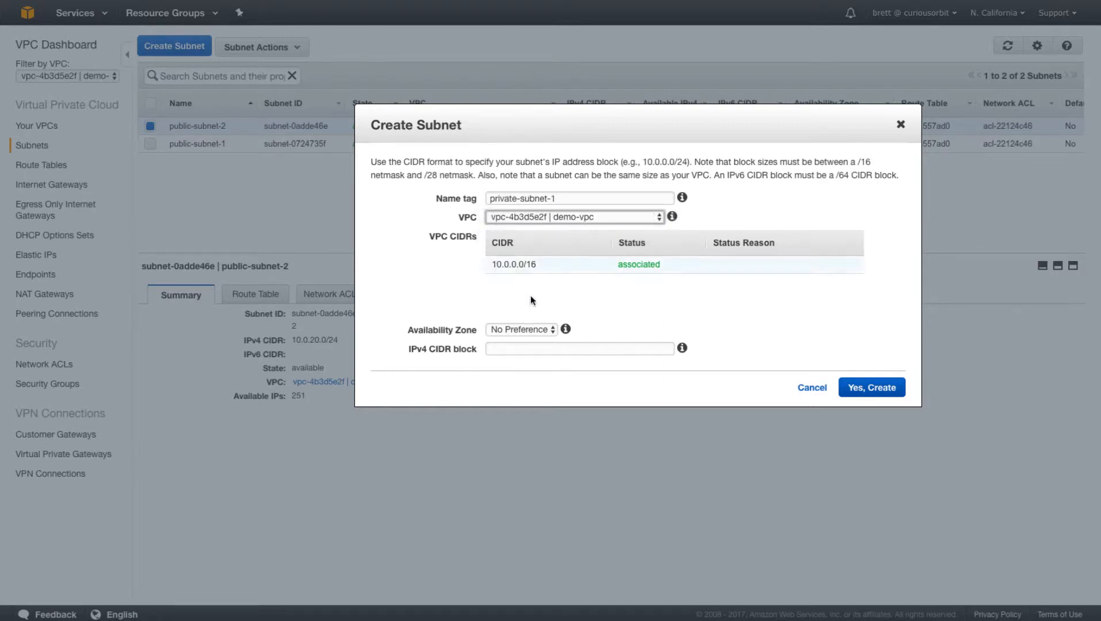
Step: Set private-subnet-1's availability zone to us-west-1b and its IPv4 CIDR block to 10.0.30.0/24, and create it
{"action": "left_click", "coordinate": [519, 329]}
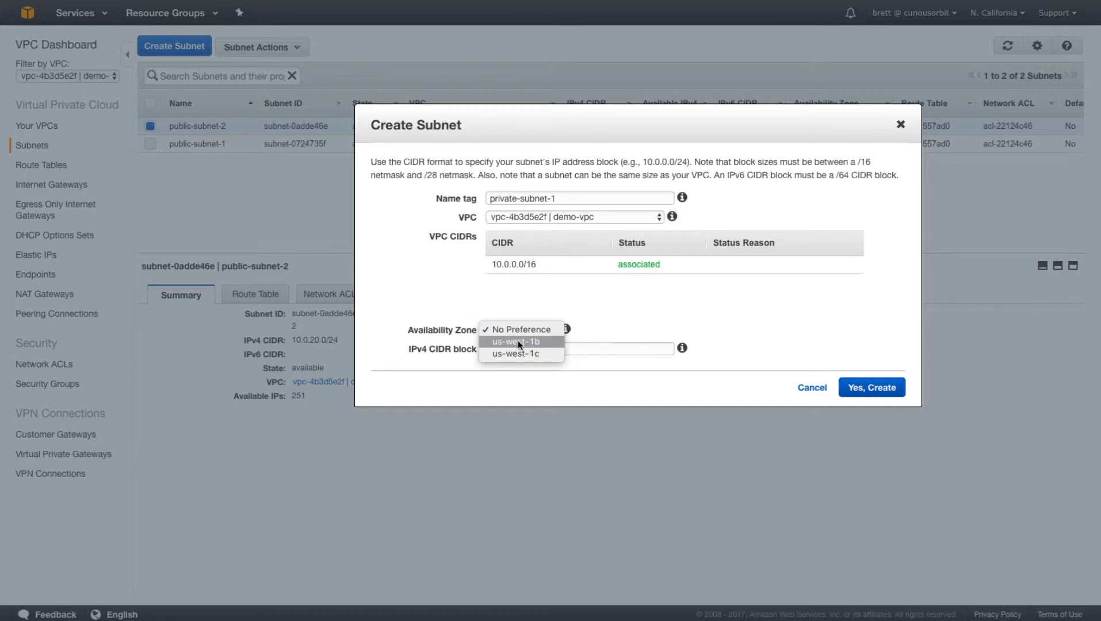
{"action": "left_click", "coordinate": [517, 341]}
{"action": "left_click", "coordinate": [521, 348]}
{"action": "type", "text": "10"}
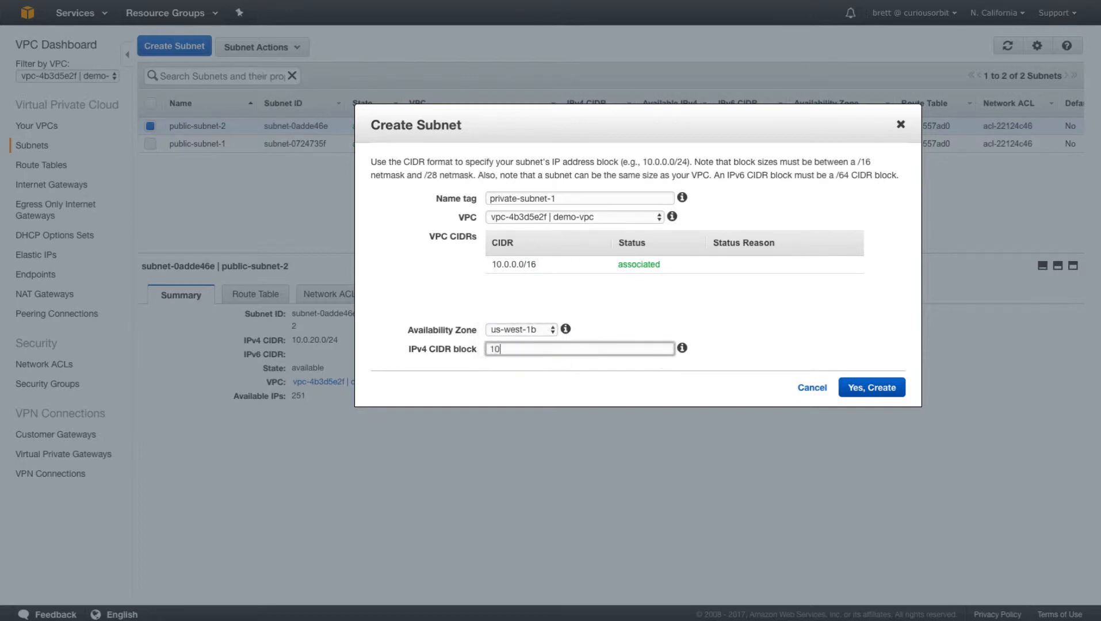
{"action": "type", "text": ".0.30.0/24"}
{"action": "left_click", "coordinate": [894, 391]}
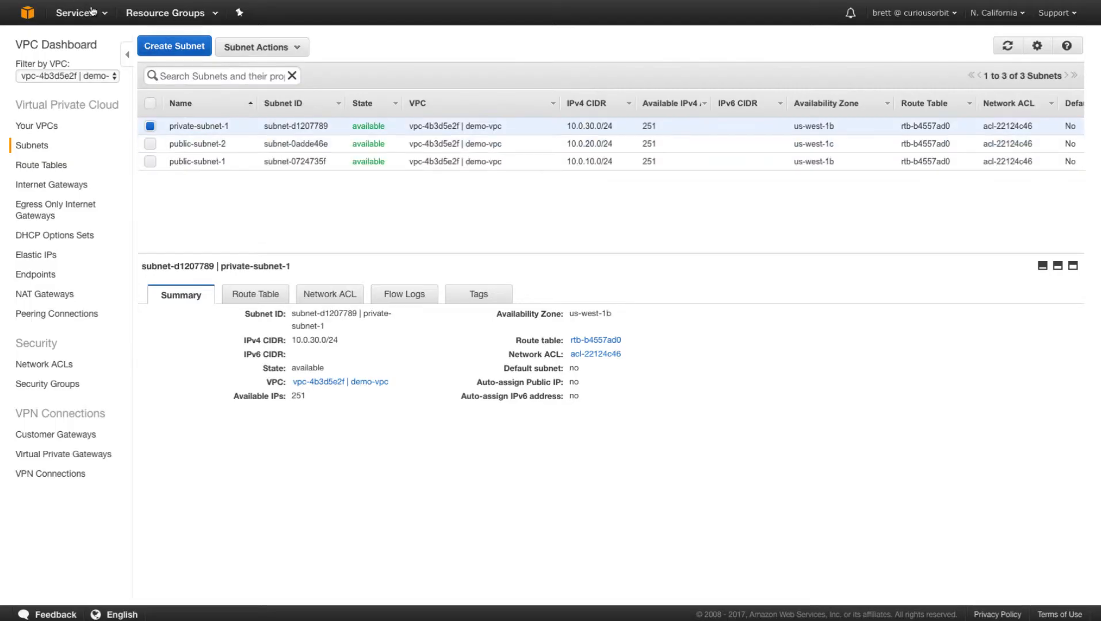
Step: Start a new subnet with the name tag private-subnet-2 and assign it to demo-vpc
{"action": "left_click", "coordinate": [167, 47]}
{"action": "left_click", "coordinate": [514, 198]}
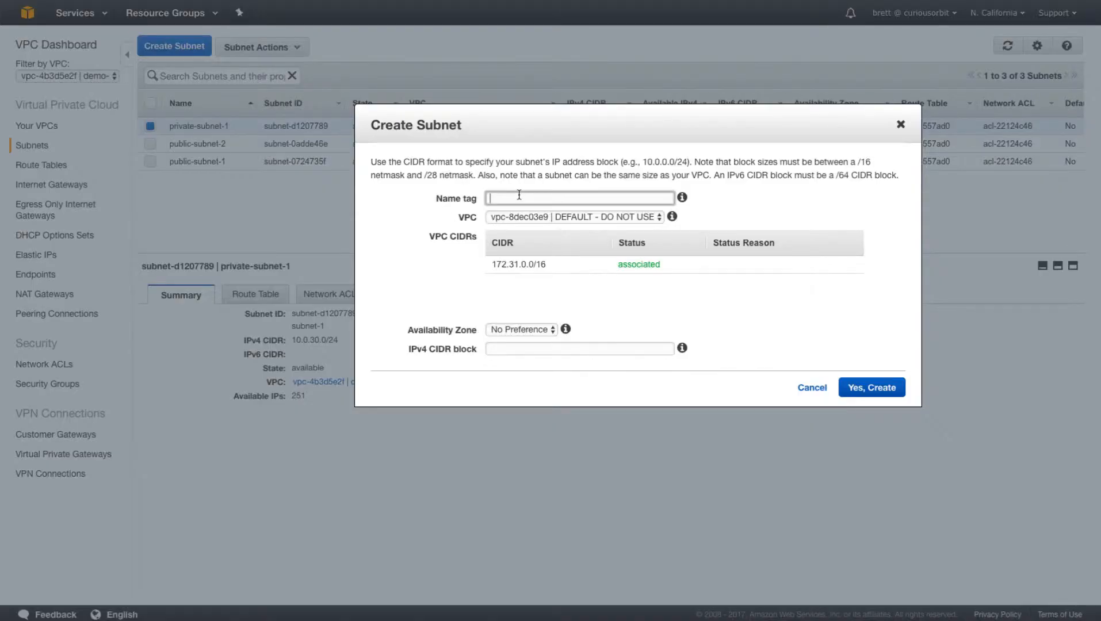
{"action": "type", "text": "private-subnet-2"}
{"action": "left_click", "coordinate": [512, 214]}
{"action": "left_click", "coordinate": [516, 229]}
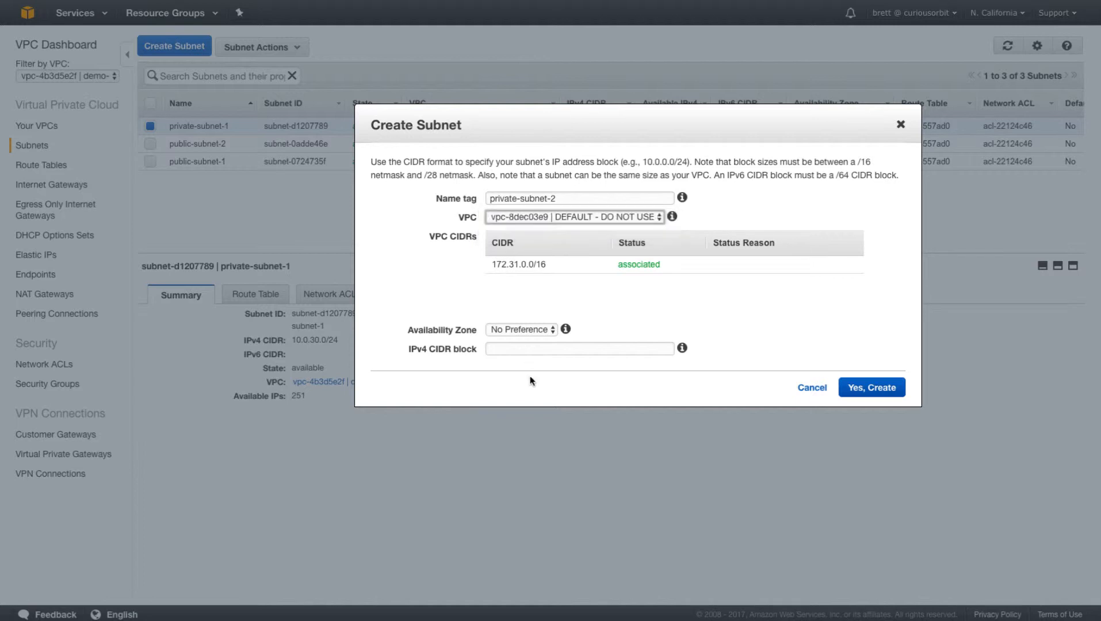
Step: Set private-subnet-2's availability zone to us-west-1c and its IPv4 CIDR block to 10.0.40.0/24, and create it
{"action": "left_click", "coordinate": [525, 330]}
{"action": "left_click", "coordinate": [531, 353]}
{"action": "left_click", "coordinate": [531, 349]}
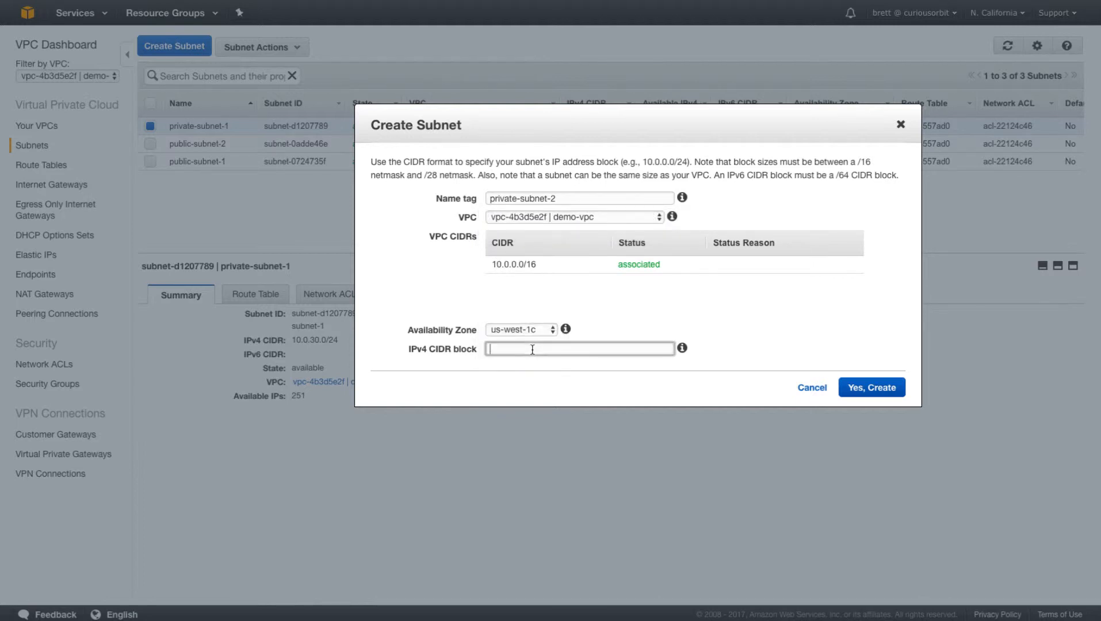
{"action": "type", "text": "10.0.40.024"}
{"action": "key", "text": "BackSpace"}
{"action": "key", "text": "BackSpace"}
{"action": "type", "text": "/24"}
{"action": "left_click", "coordinate": [864, 394]}
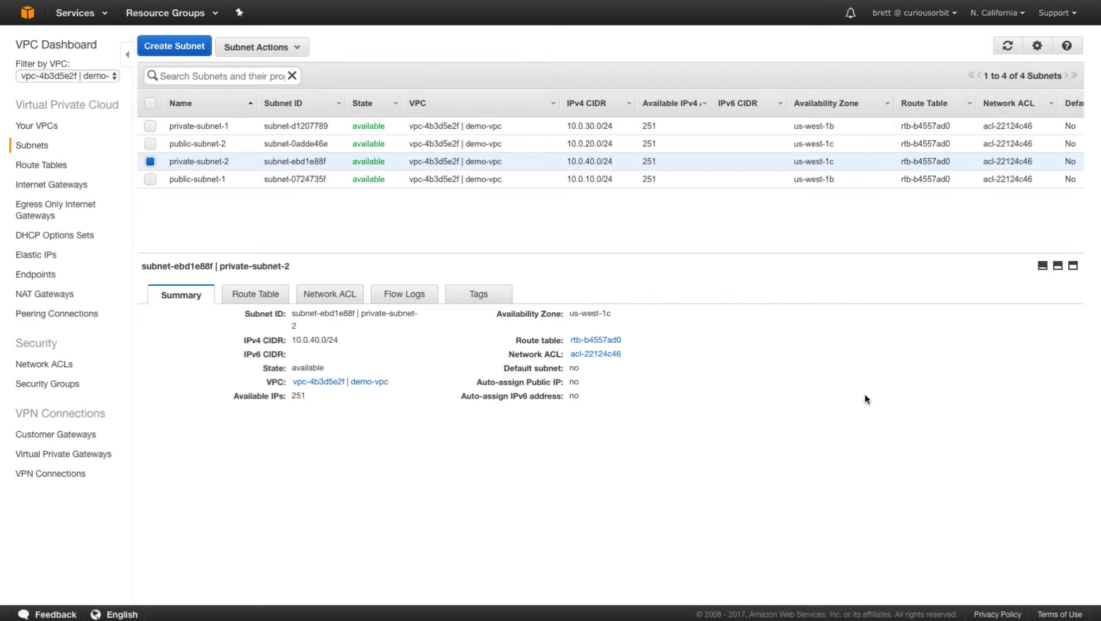
Step: Create a NAT gateway in public-subnet-1 with a newly allocated Elastic IP
{"action": "left_click", "coordinate": [60, 296]}
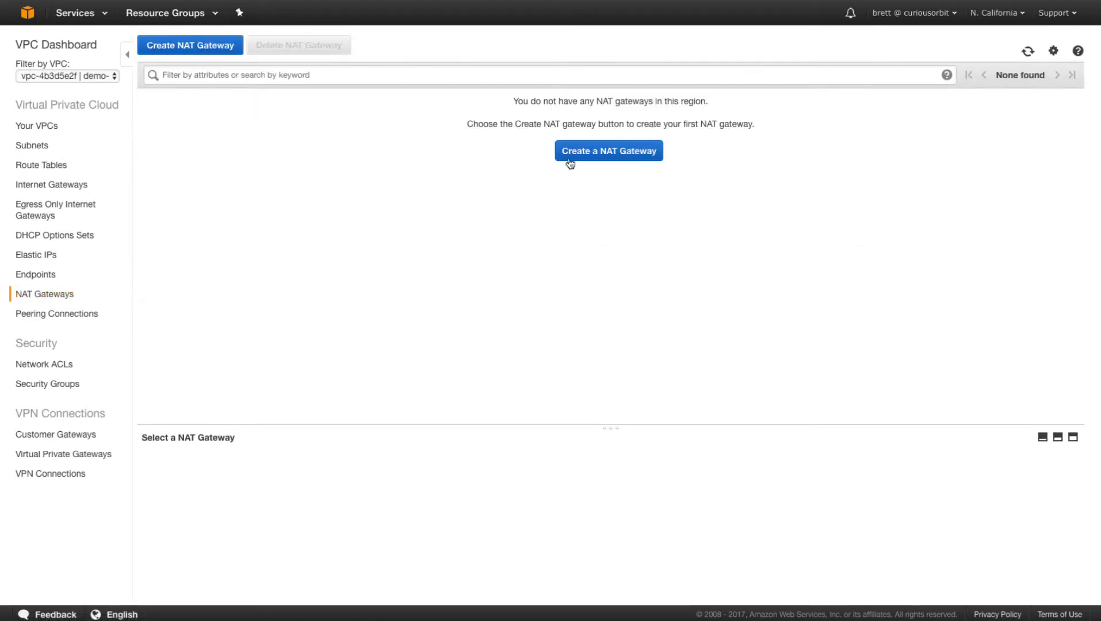
{"action": "left_click", "coordinate": [589, 150]}
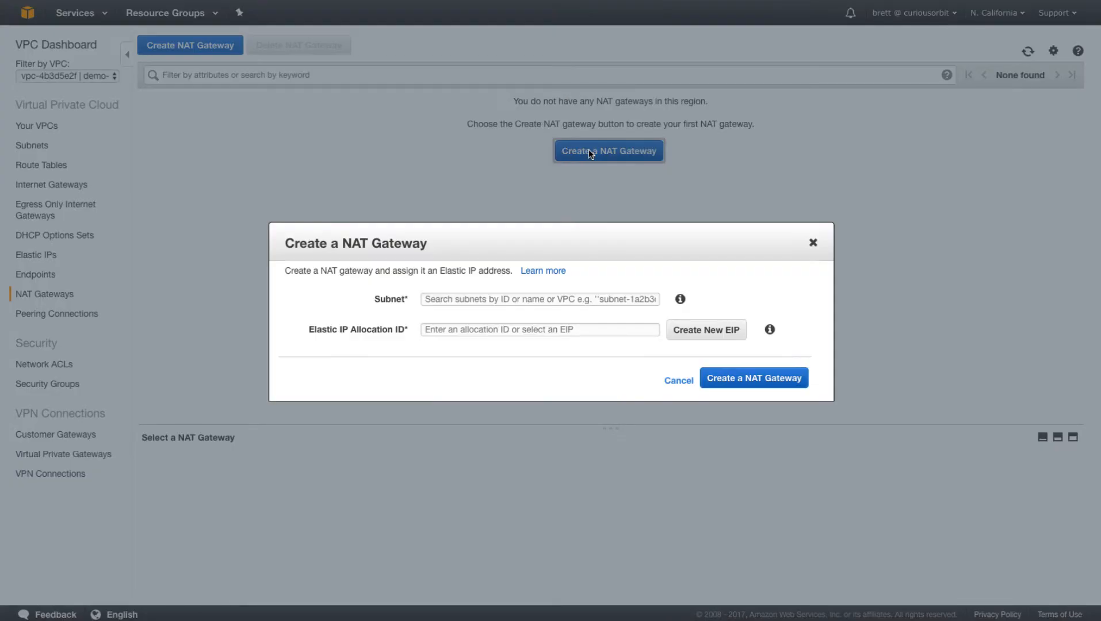
{"action": "left_click", "coordinate": [527, 298]}
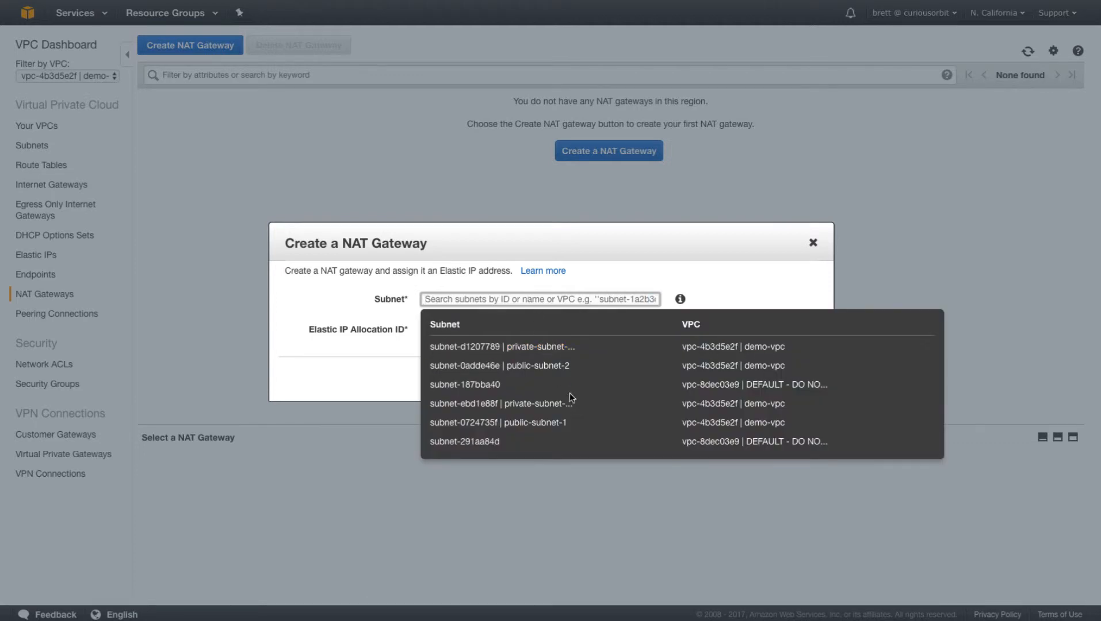
{"action": "left_click", "coordinate": [557, 422]}
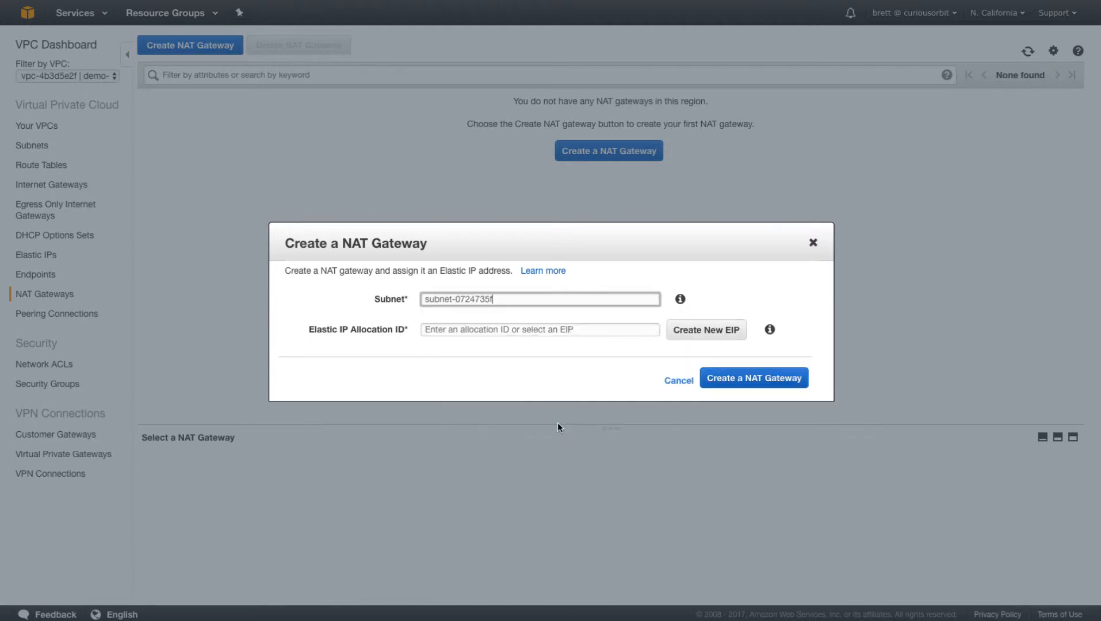
{"action": "left_click", "coordinate": [704, 338]}
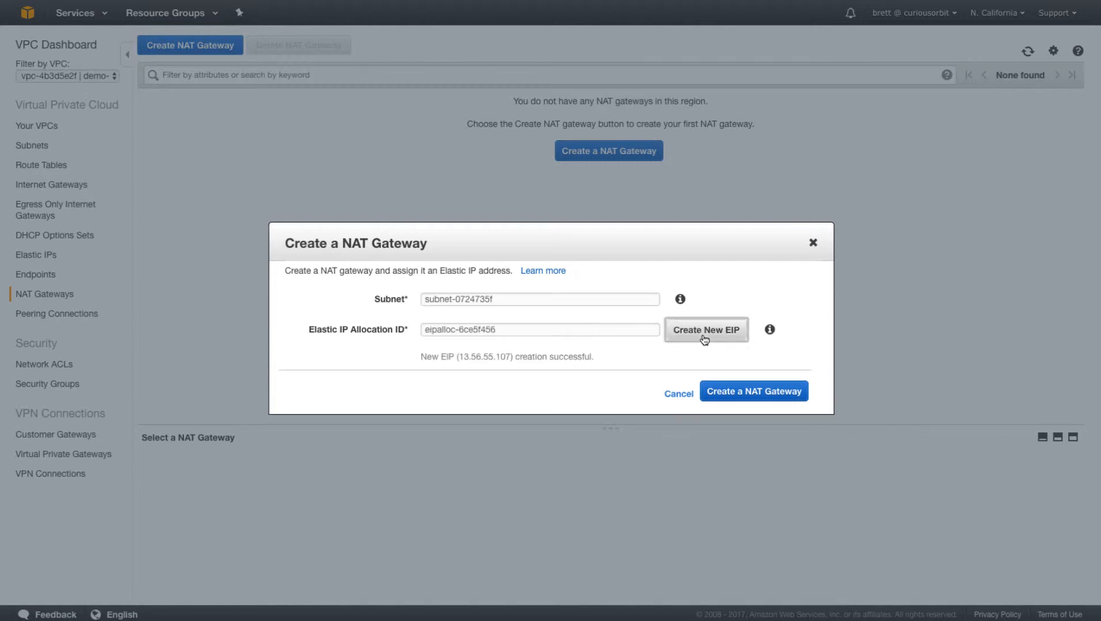
{"action": "left_click", "coordinate": [732, 392]}
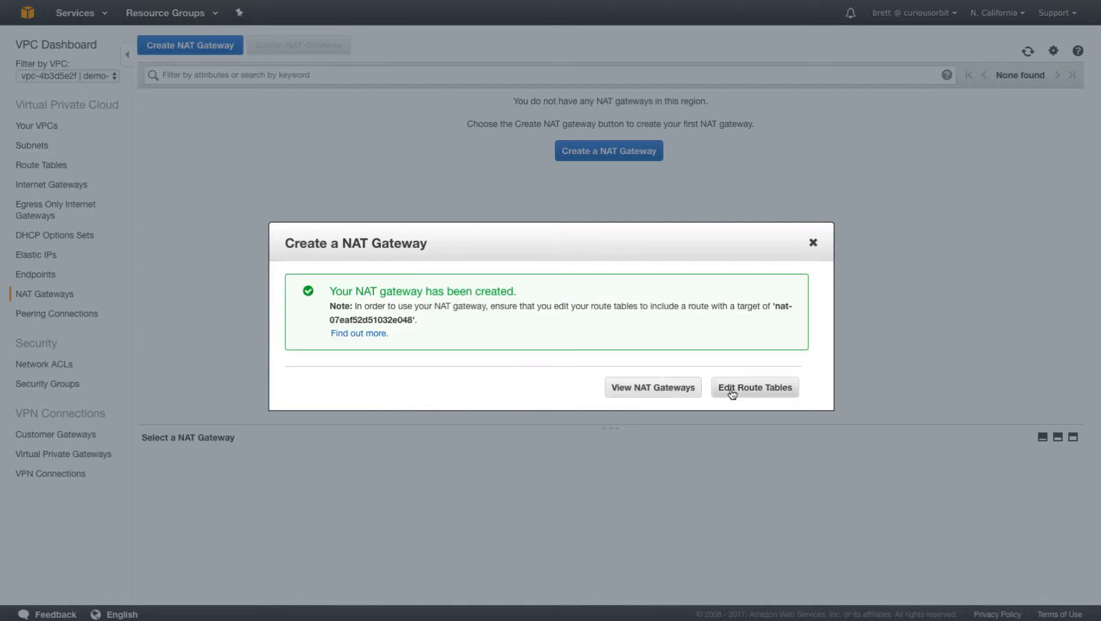
{"action": "left_click", "coordinate": [813, 242]}
Step: Refresh the NAT gateway list and widen the NAT Gateway ID column to show the full ID
{"action": "left_click", "coordinate": [1028, 53]}
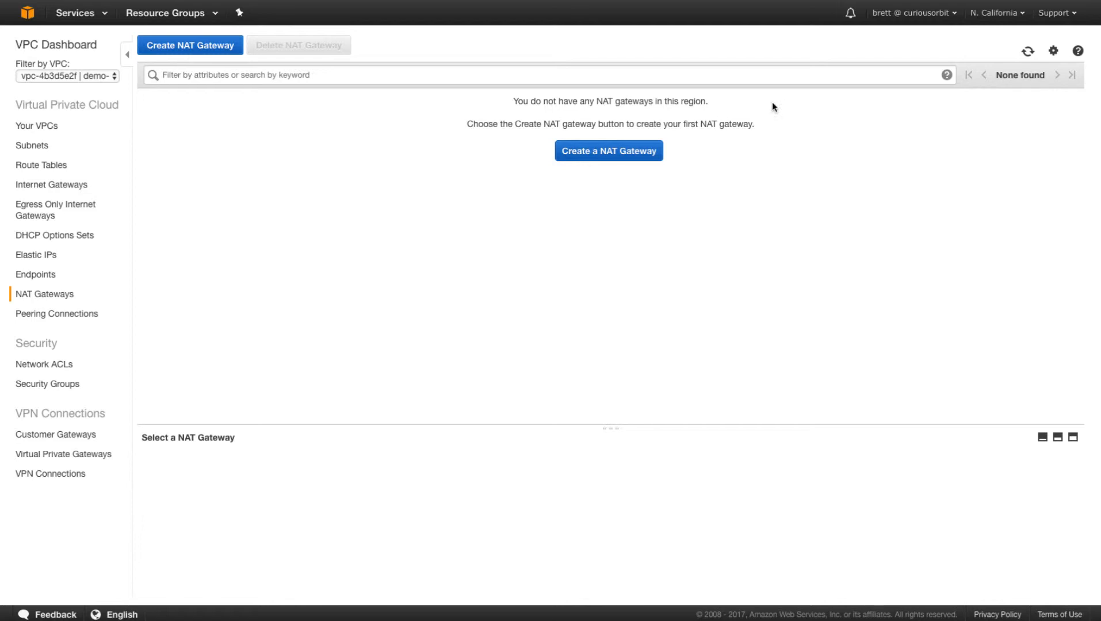
{"action": "left_click", "coordinate": [1028, 51]}
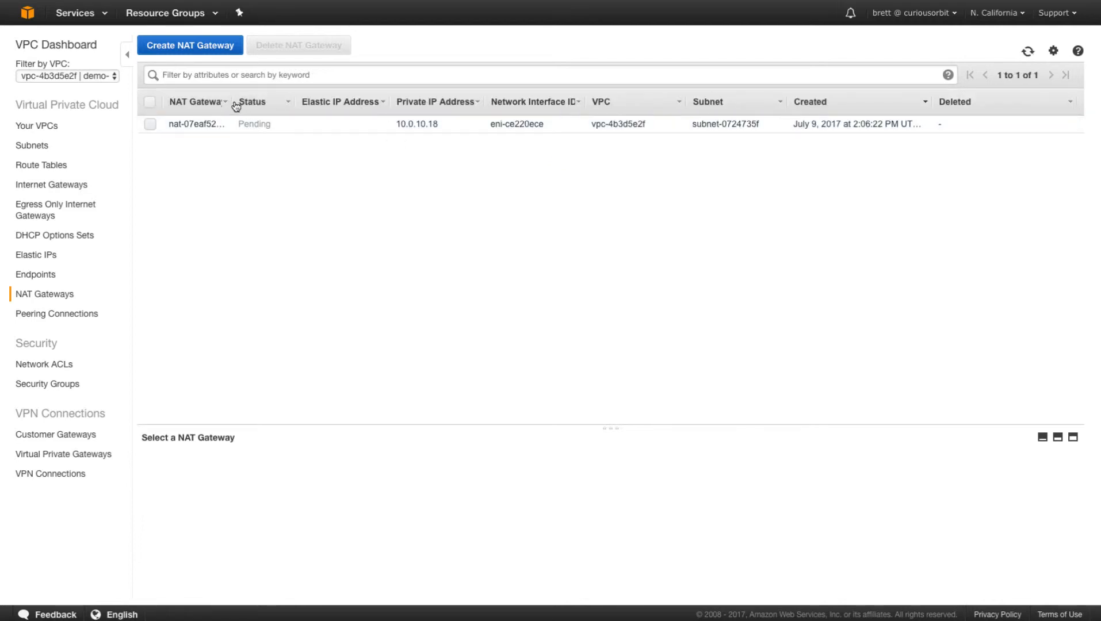
{"action": "left_click_drag", "start_coordinate": [232, 103], "coordinate": [287, 104]}
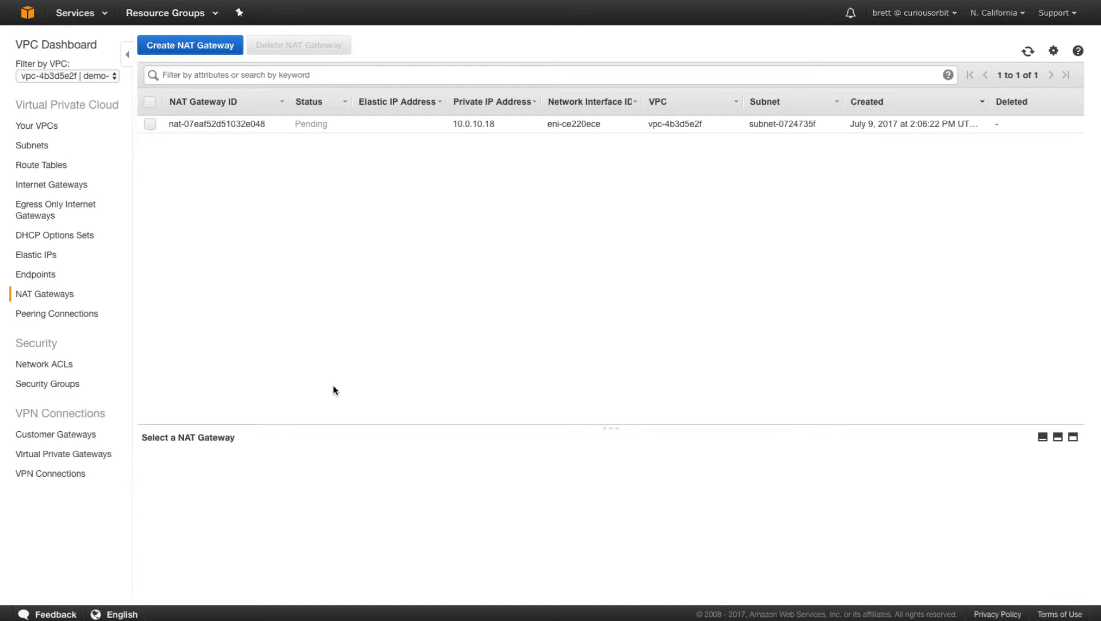
Step: Create a second NAT gateway in public-subnet-2 with a newly allocated Elastic IP, and refresh the gateway list
{"action": "left_click", "coordinate": [196, 45]}
{"action": "left_click", "coordinate": [562, 298]}
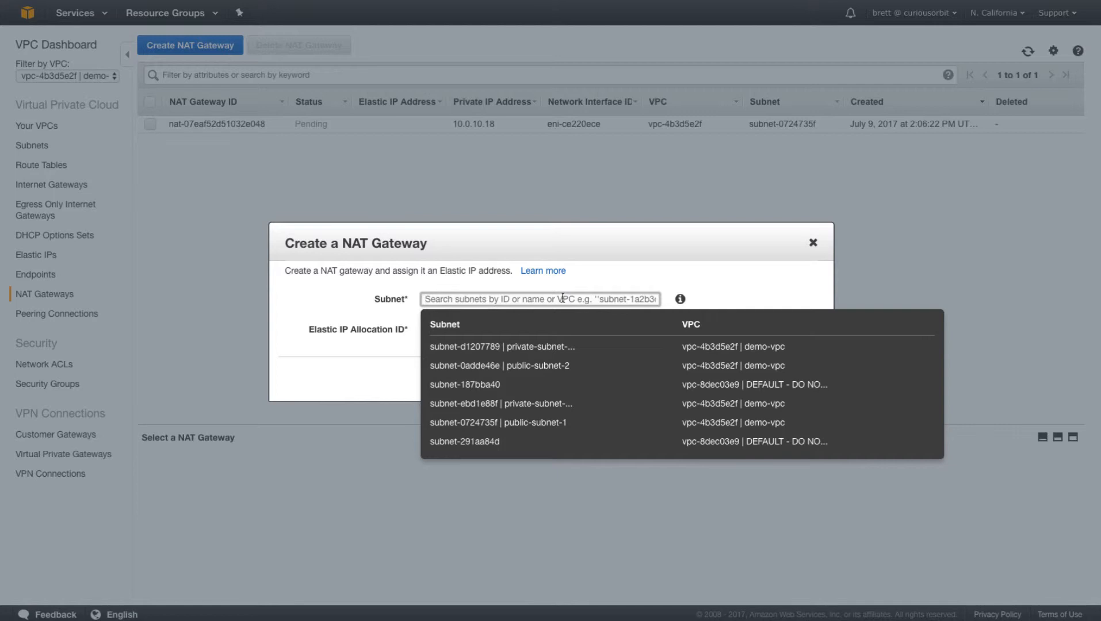
{"action": "left_click", "coordinate": [545, 368]}
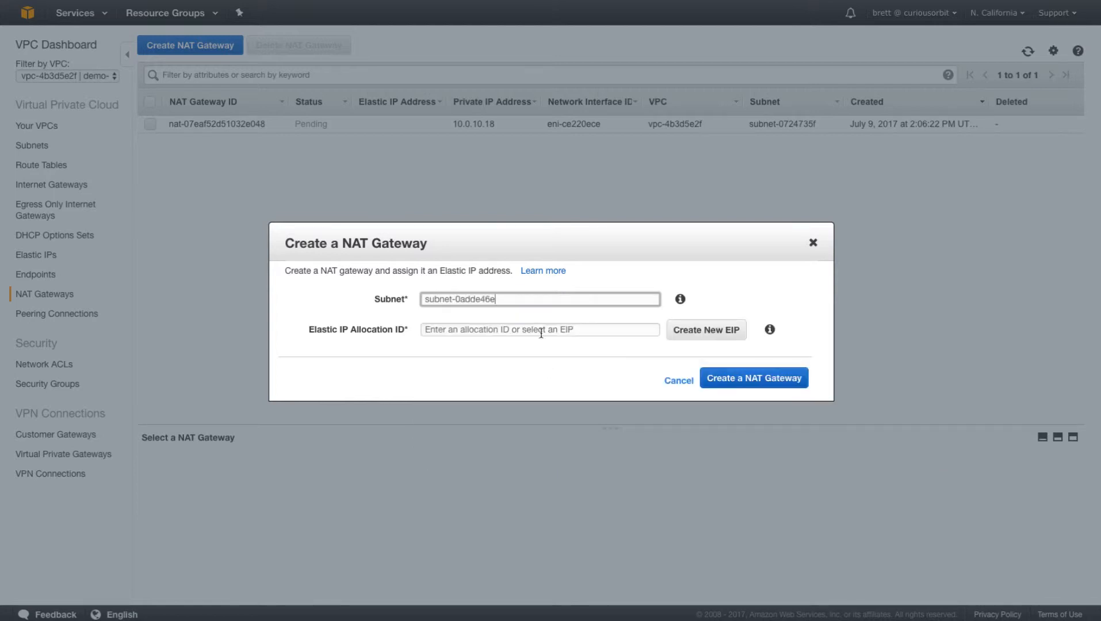
{"action": "left_click", "coordinate": [694, 332]}
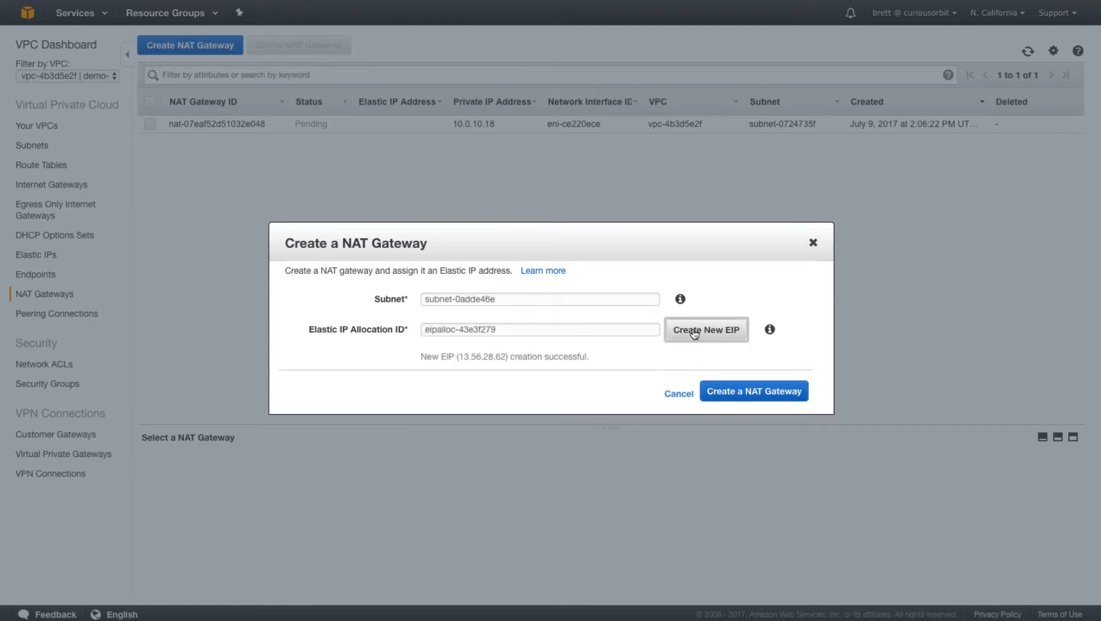
{"action": "left_click", "coordinate": [734, 395]}
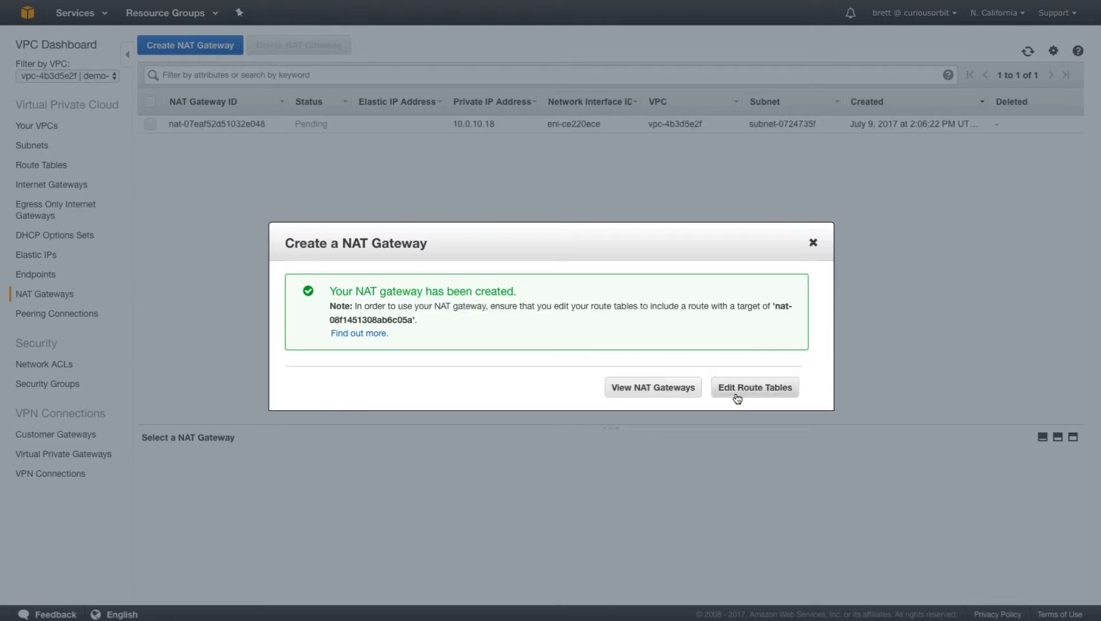
{"action": "left_click", "coordinate": [812, 243]}
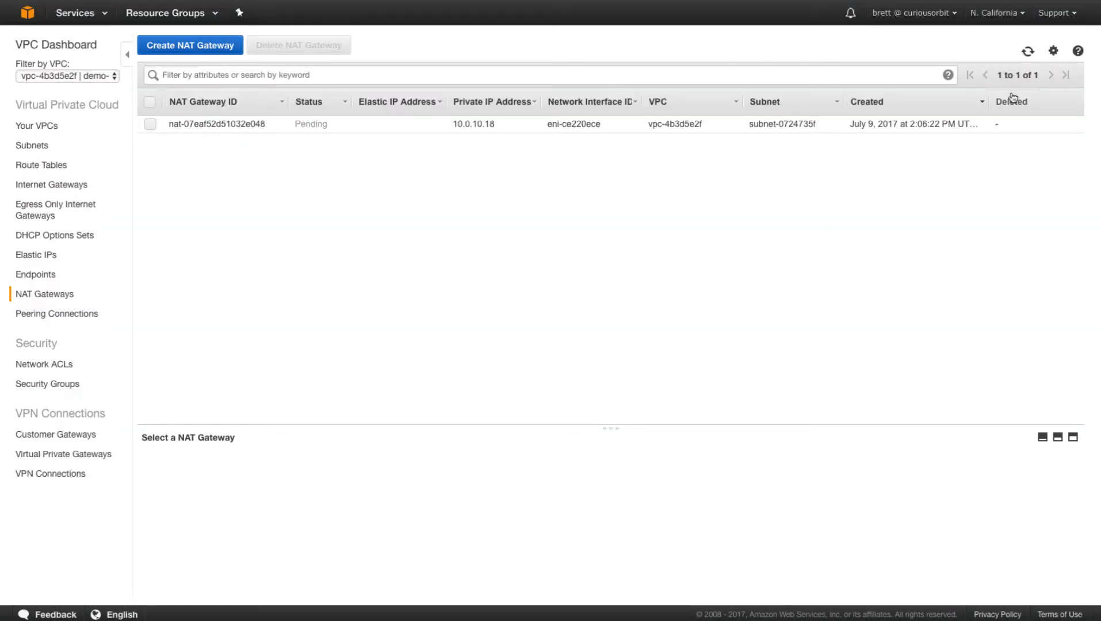
{"action": "left_click", "coordinate": [1027, 53]}
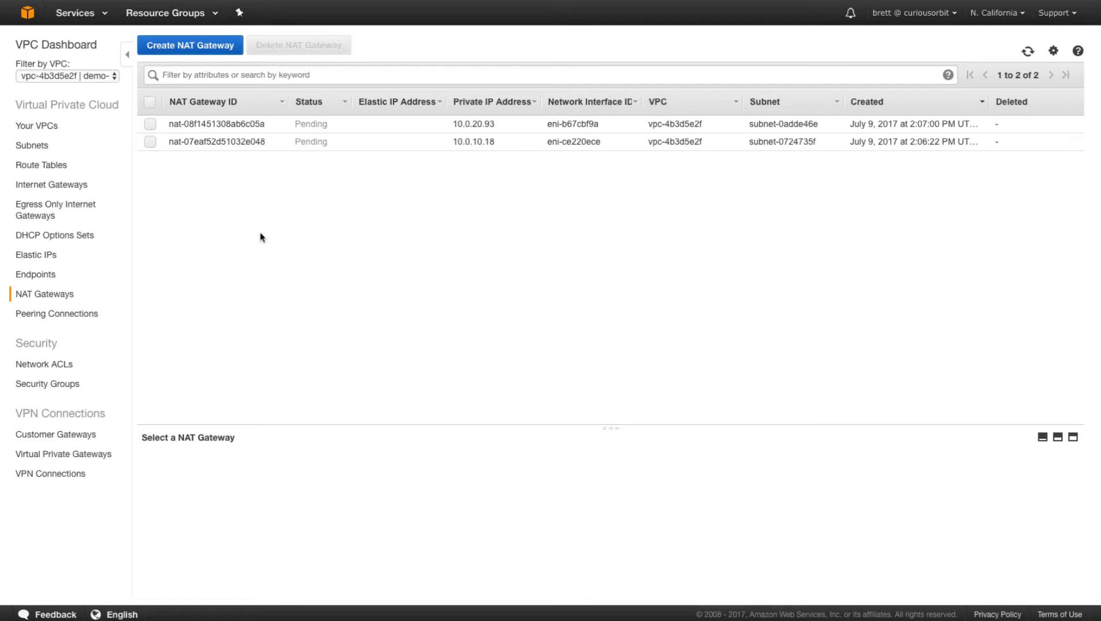
Step: Give demo-vpc's main route table the Name tag "DEFAULT ROUTE TABLE - DO NOT USE" and save it
{"action": "left_click", "coordinate": [47, 165]}
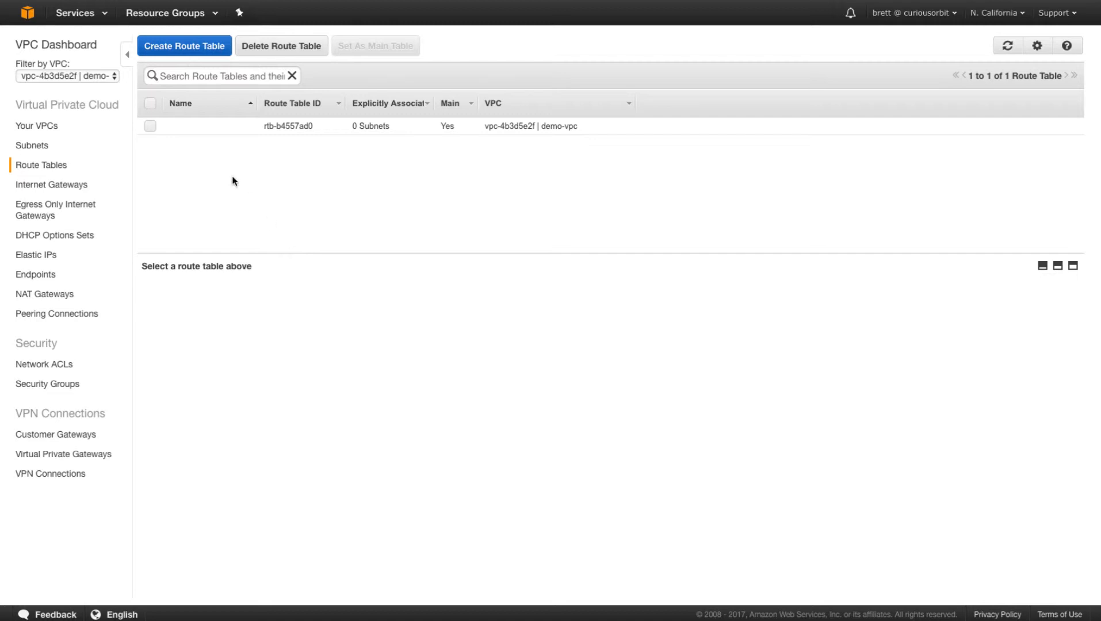
{"action": "left_click", "coordinate": [202, 130]}
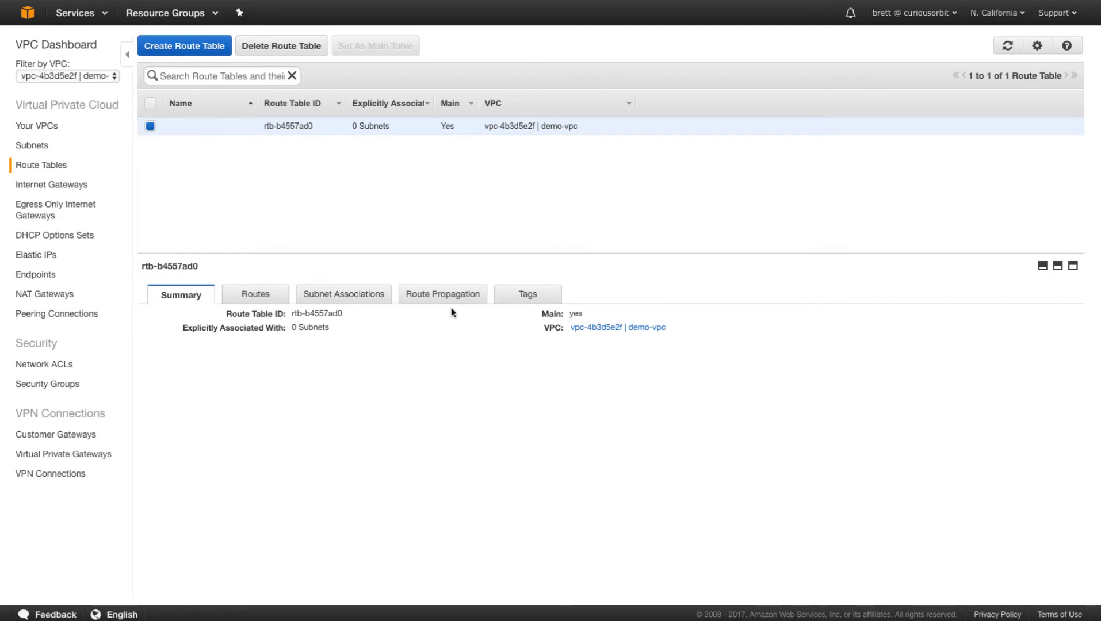
{"action": "left_click", "coordinate": [519, 293]}
{"action": "left_click", "coordinate": [166, 342]}
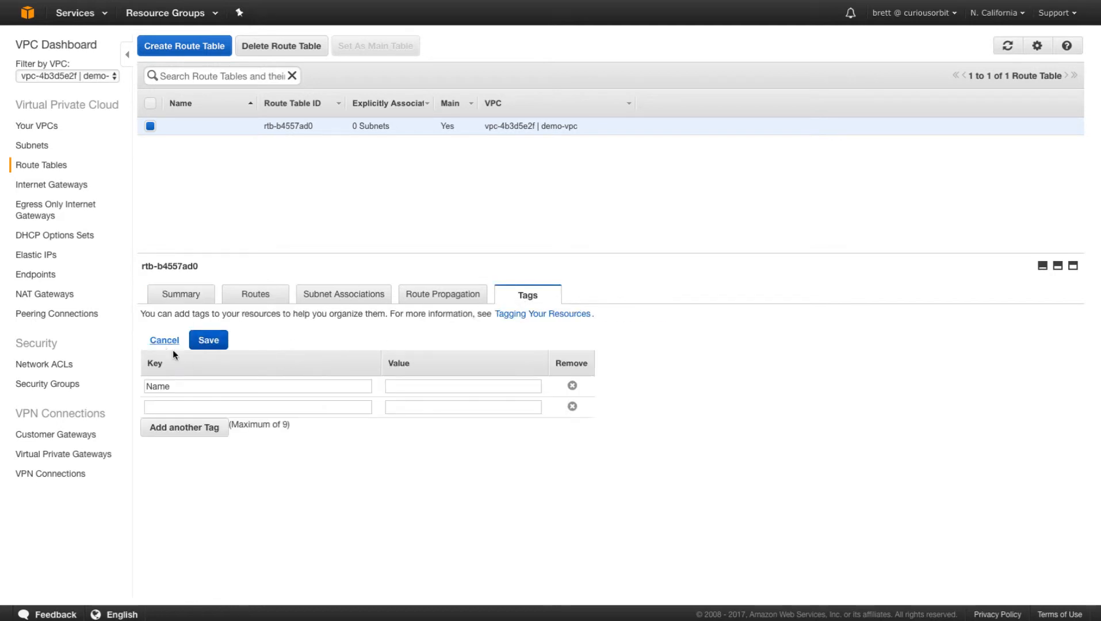
{"action": "left_click", "coordinate": [412, 388]}
{"action": "type", "text": "DE"}
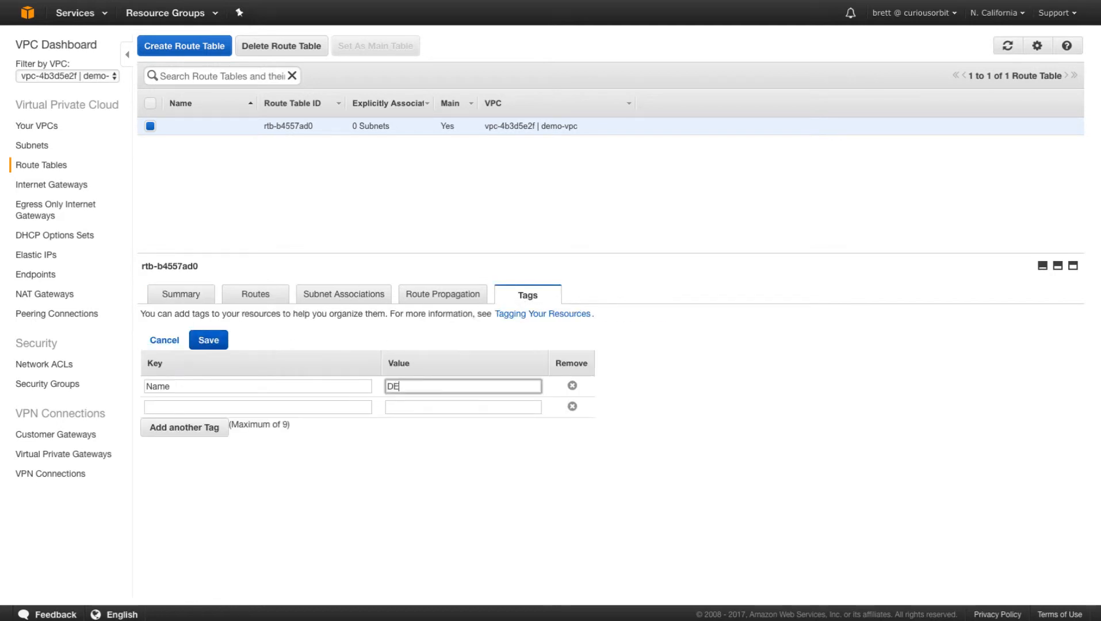
{"action": "type", "text": "FAULT ROUTE TABLE - DO NOT USE"}
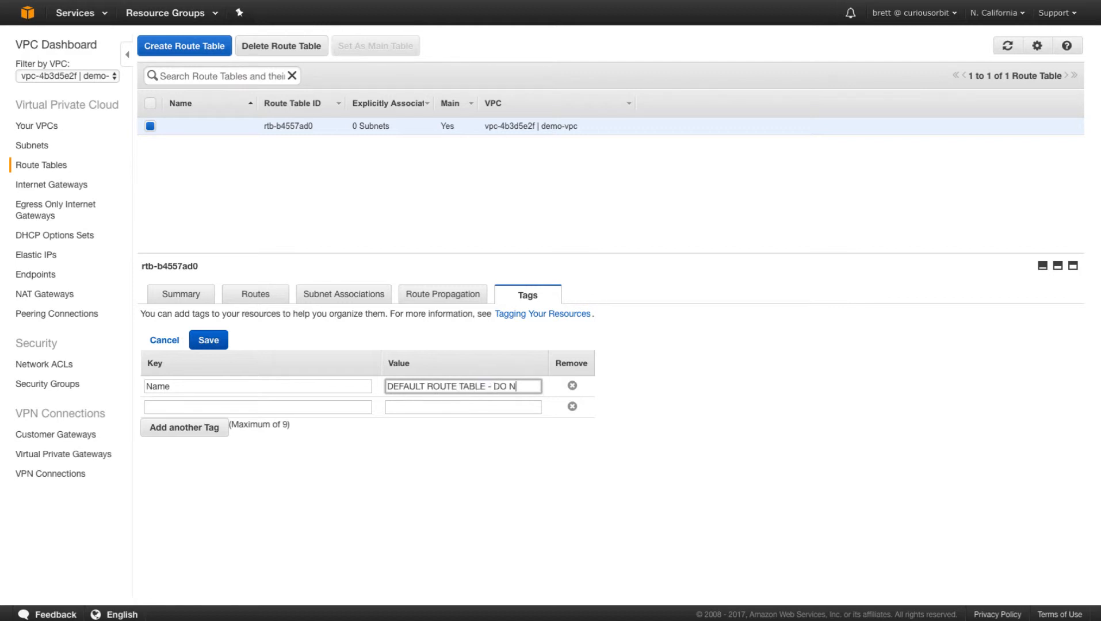
{"action": "left_click", "coordinate": [224, 342]}
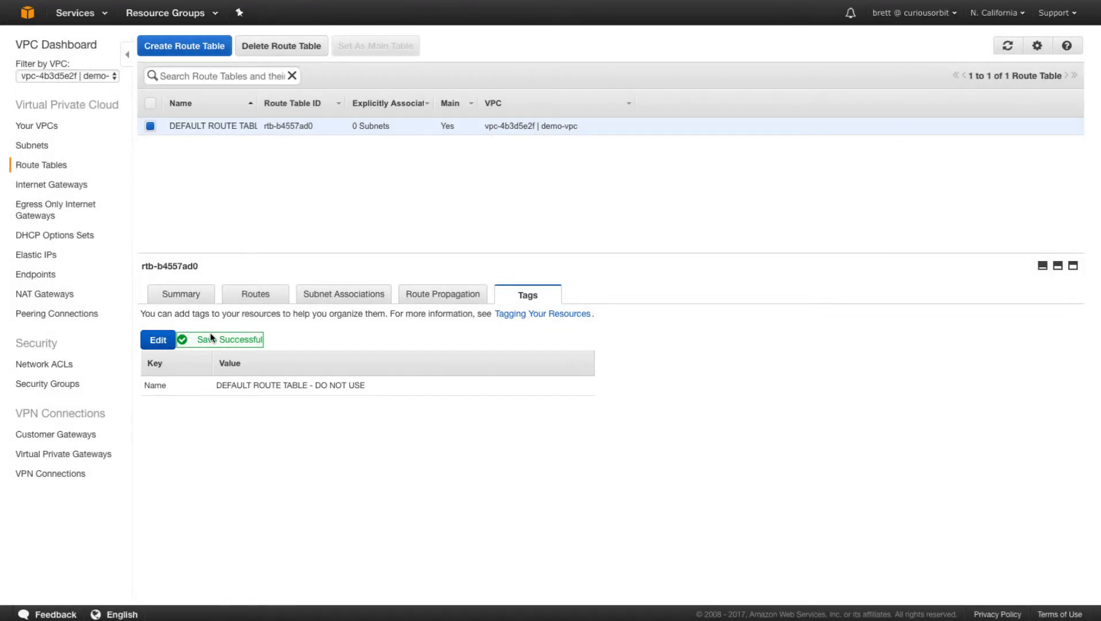
Step: Create a route table named public-route-table-1 in demo-vpc
{"action": "left_click", "coordinate": [193, 45]}
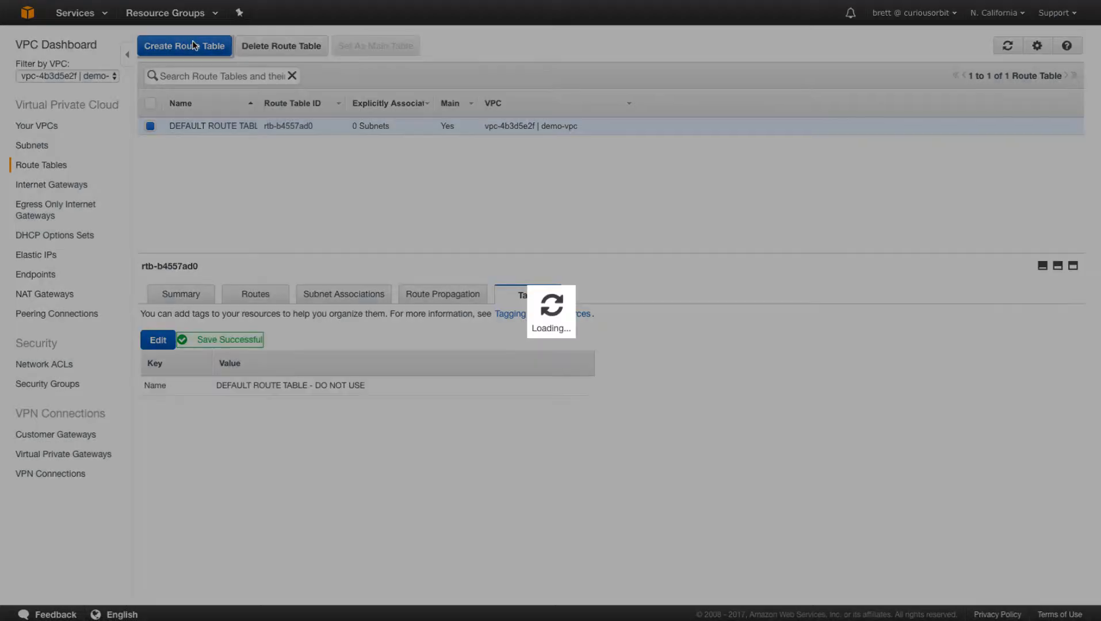
{"action": "left_click", "coordinate": [552, 201]}
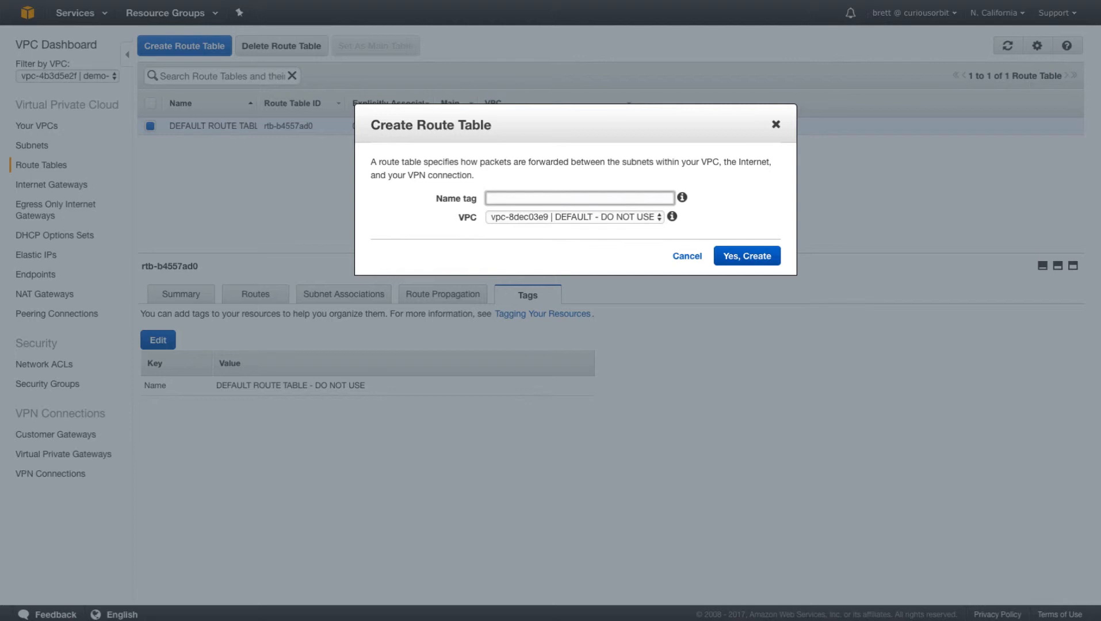
{"action": "type", "text": "public-route-tabl-1"}
{"action": "key", "text": "BackSpace"}
{"action": "type", "text": "e-1"}
{"action": "left_click", "coordinate": [573, 214]}
{"action": "left_click", "coordinate": [572, 224]}
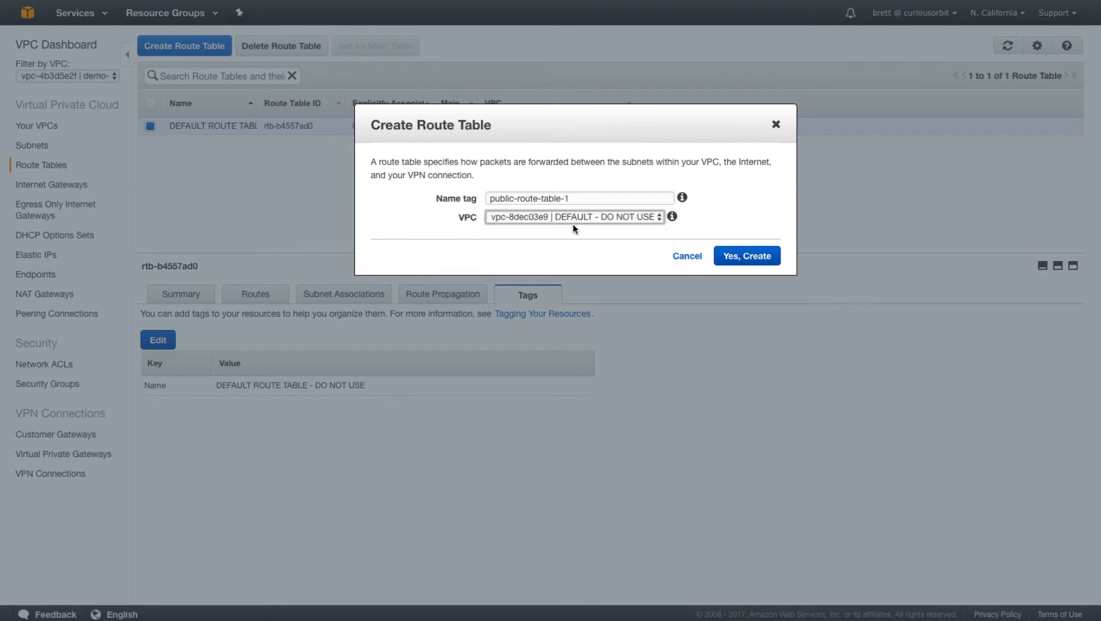
{"action": "left_click", "coordinate": [742, 257]}
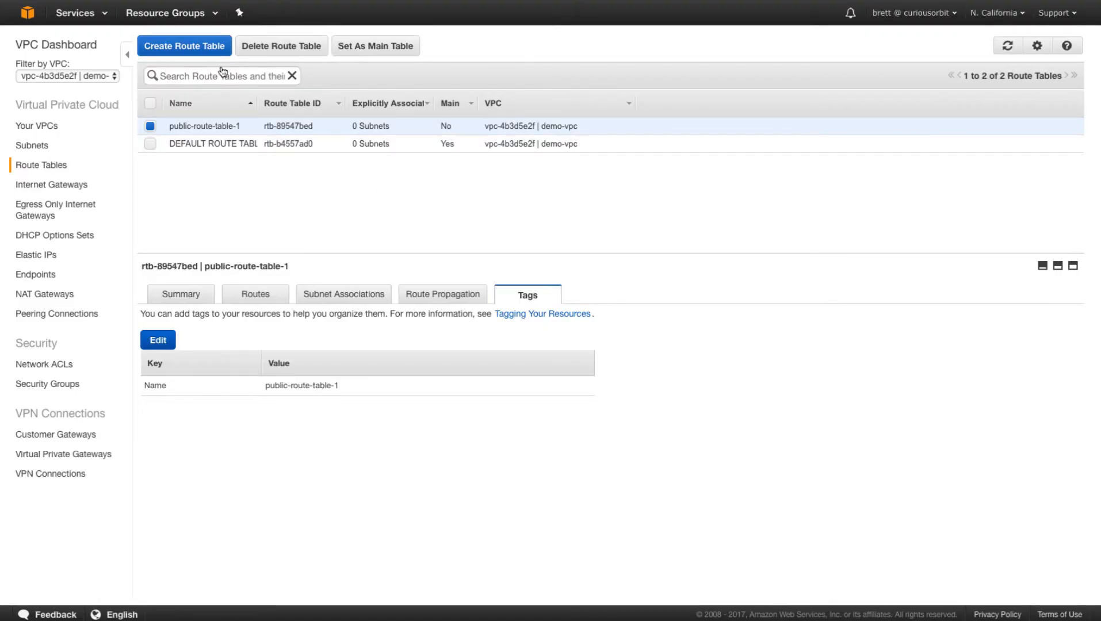
Step: Create a second public route table named public-route-table-2 in demo-vpc
{"action": "left_click", "coordinate": [202, 46]}
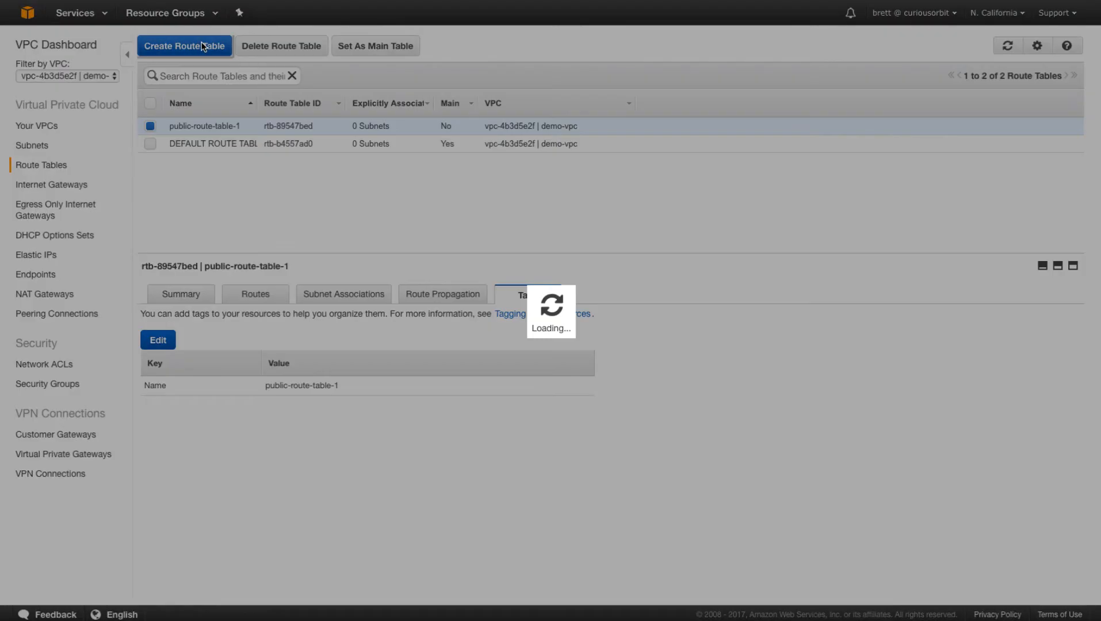
{"action": "type", "text": "public"}
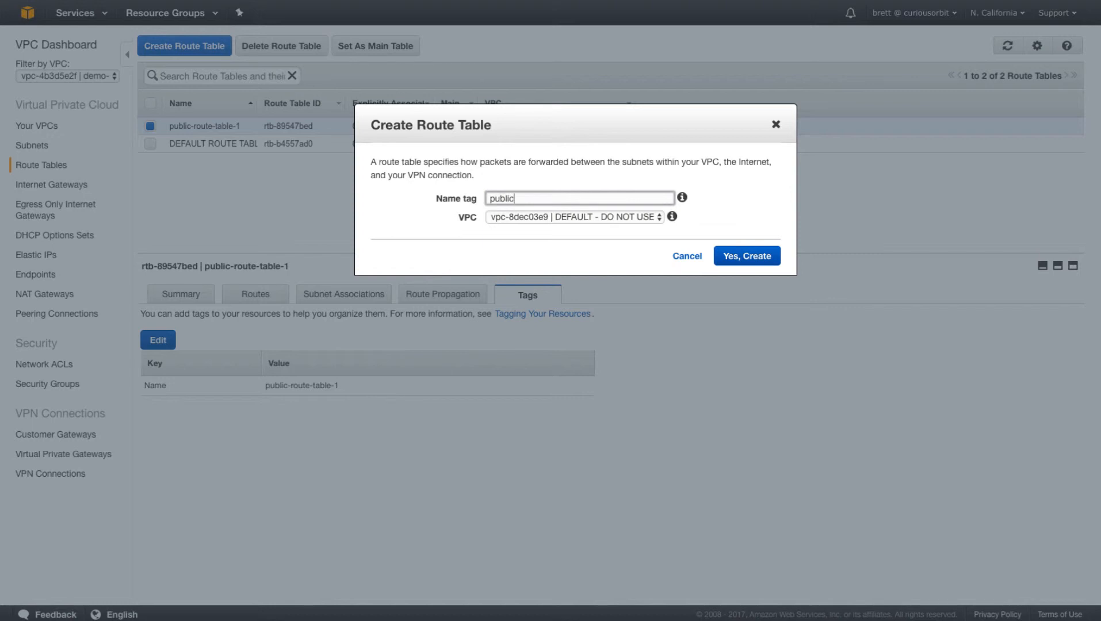
{"action": "type", "text": "-route-table-2"}
{"action": "left_click", "coordinate": [538, 219]}
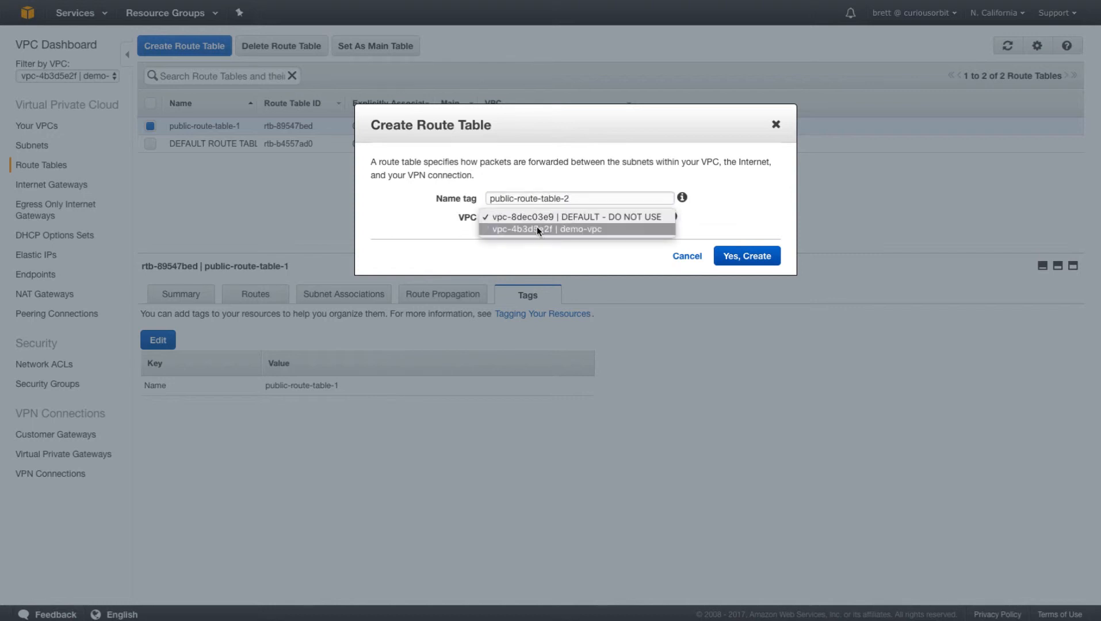
{"action": "left_click", "coordinate": [536, 230]}
{"action": "left_click", "coordinate": [757, 264]}
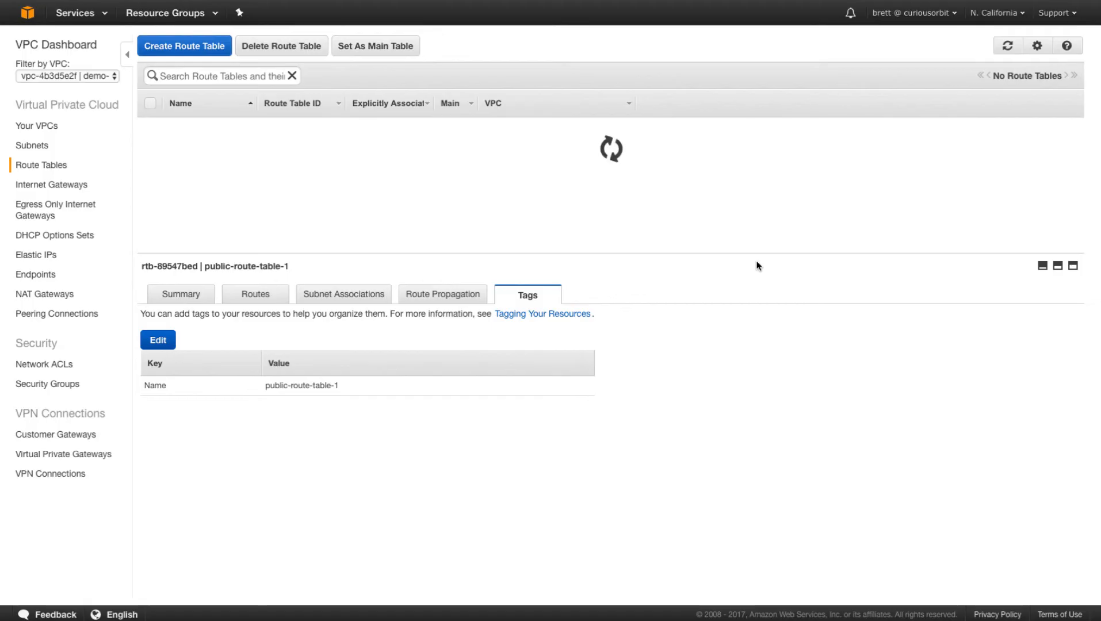
Step: Create a route table named private-route-table-1 in demo-vpc
{"action": "left_click", "coordinate": [196, 48]}
{"action": "left_click", "coordinate": [505, 197]}
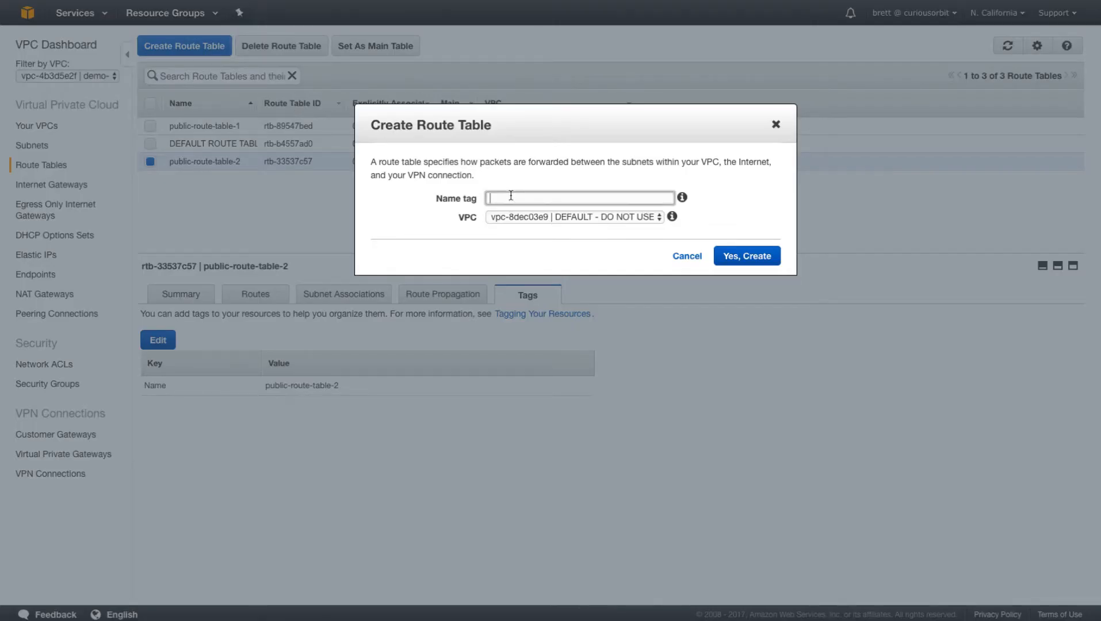
{"action": "type", "text": "private-route-table-1"}
{"action": "left_click", "coordinate": [538, 214]}
{"action": "left_click", "coordinate": [537, 228]}
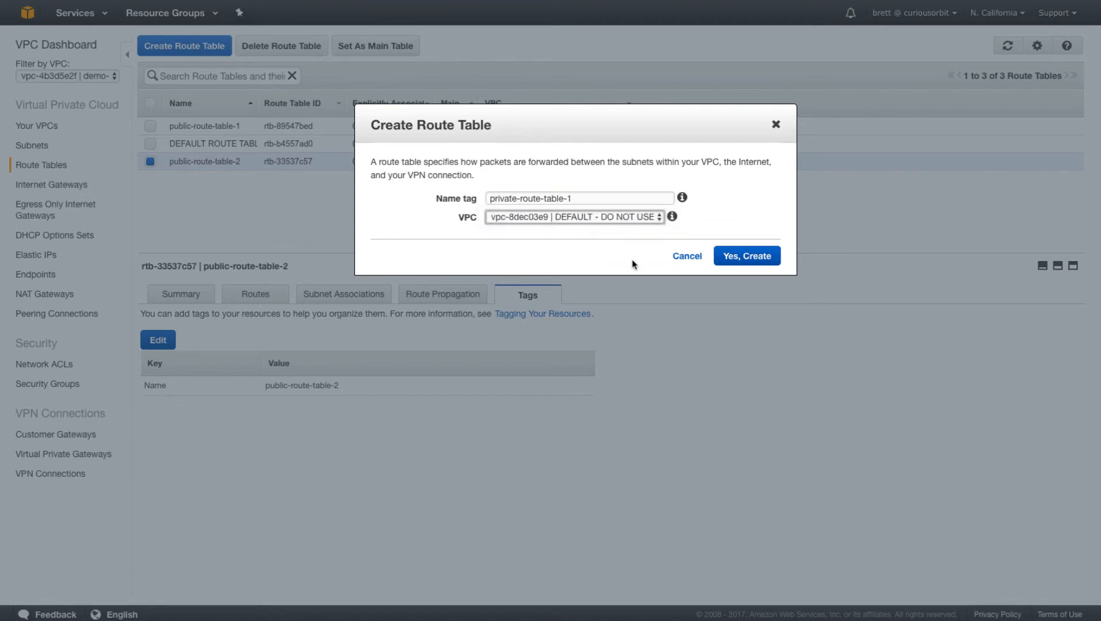
{"action": "left_click", "coordinate": [740, 258]}
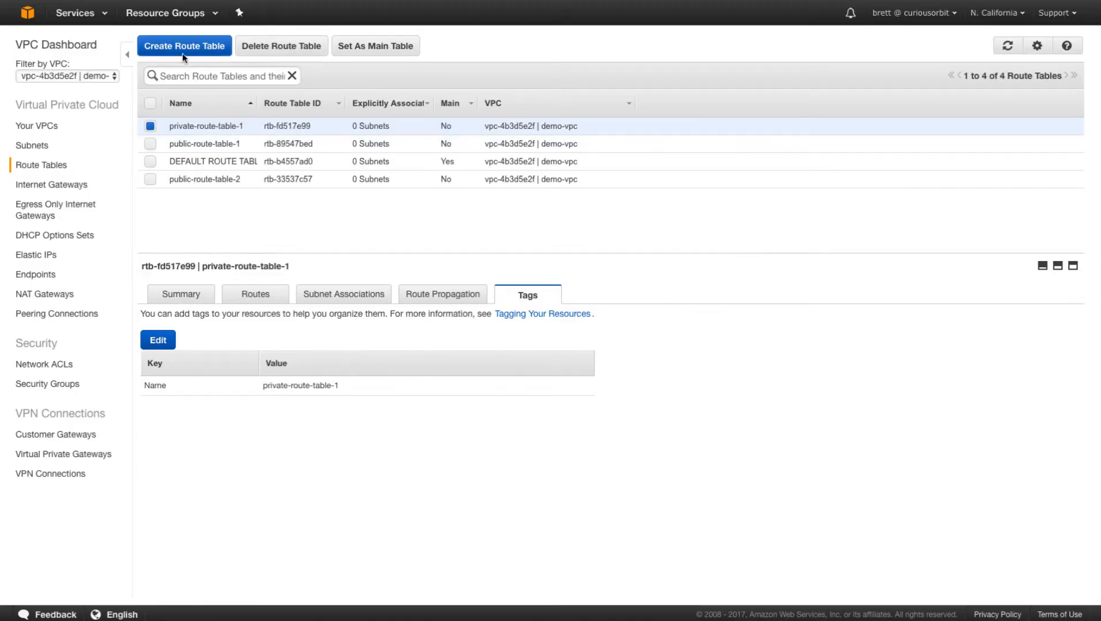
Step: Create a second private route table named private-route-table-2 in demo-vpc
{"action": "left_click", "coordinate": [184, 58]}
{"action": "left_click", "coordinate": [536, 201]}
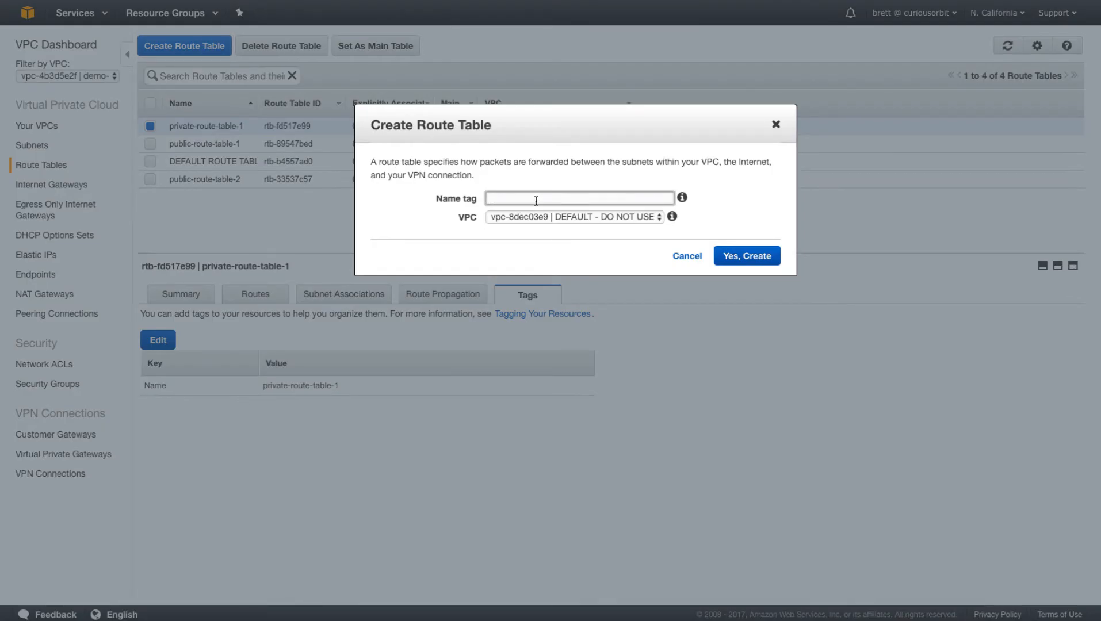
{"action": "type", "text": "private-route-tabls"}
{"action": "left_click", "coordinate": [540, 217]}
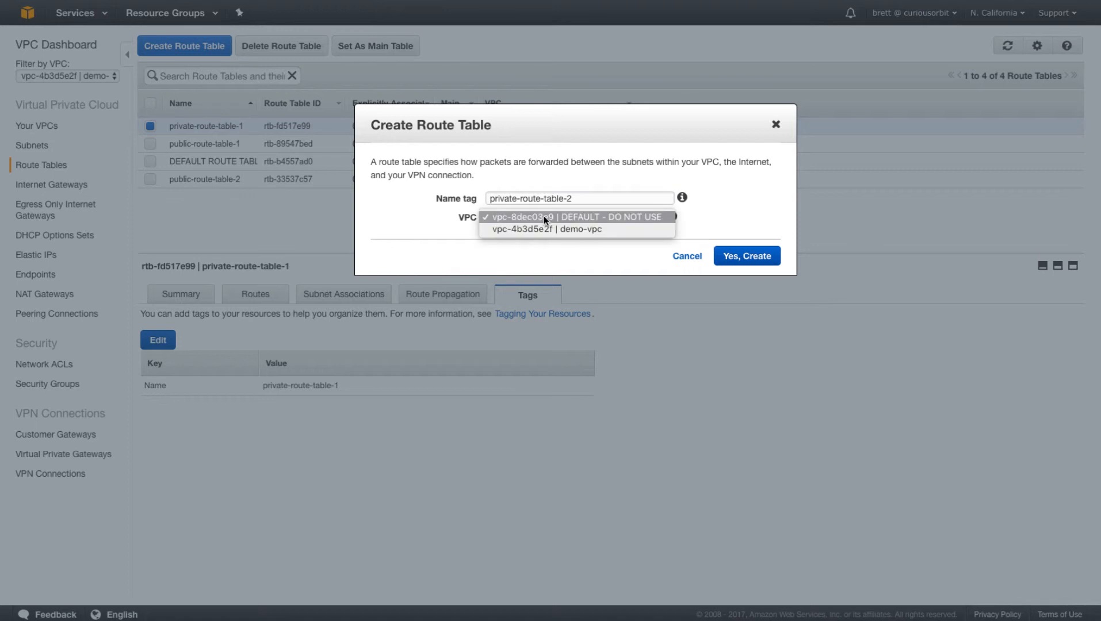
{"action": "left_click", "coordinate": [545, 234]}
{"action": "left_click", "coordinate": [742, 257]}
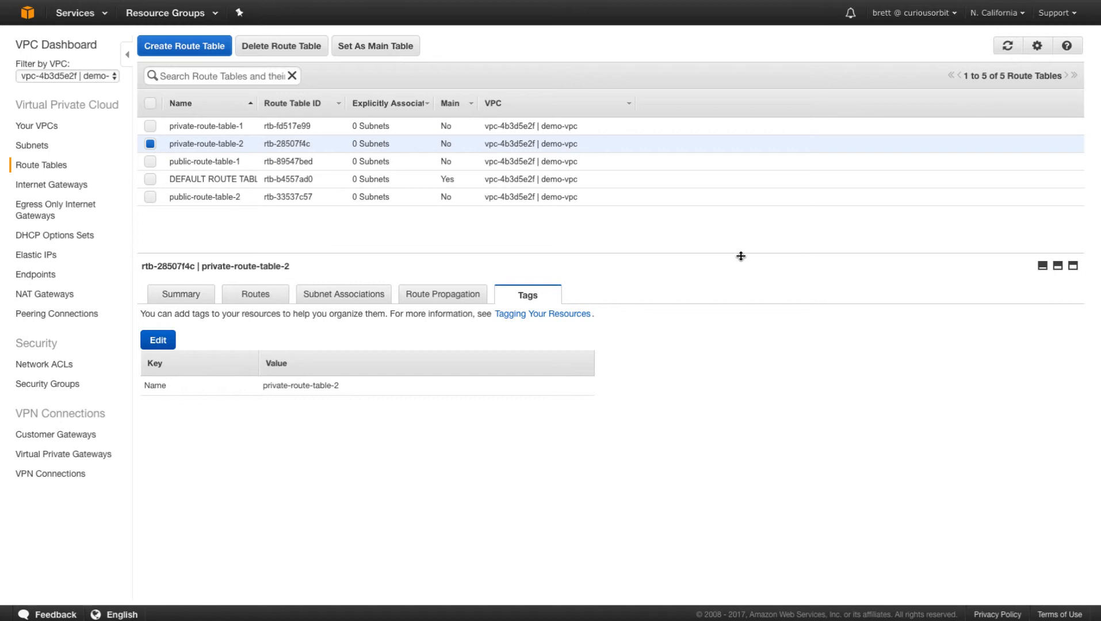
Step: Sort the route tables by name in descending order, and add a 0.0.0.0/0 route targeting the demo-vpc-igw internet gateway to public-route-table-1
{"action": "left_click", "coordinate": [244, 105]}
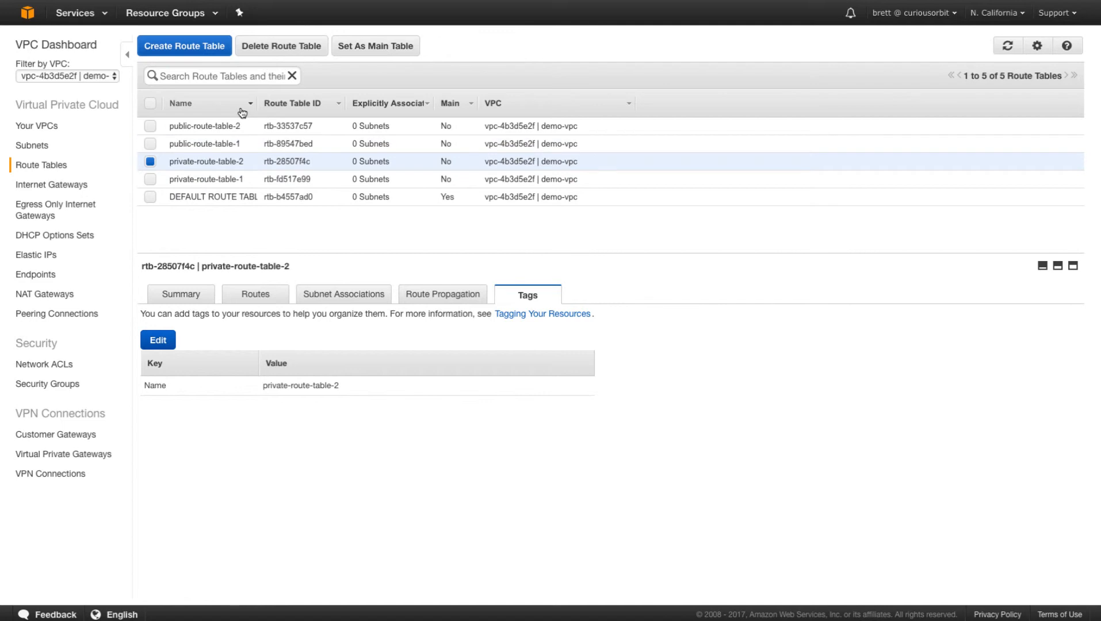
{"action": "left_click", "coordinate": [231, 143]}
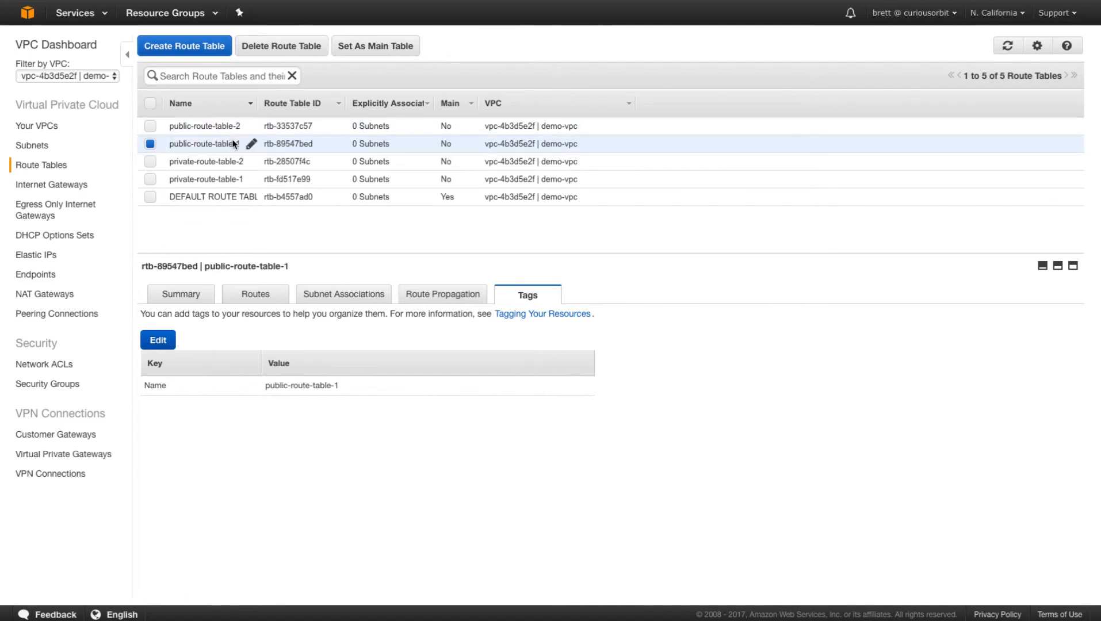
{"action": "left_click", "coordinate": [175, 295]}
{"action": "left_click", "coordinate": [234, 294]}
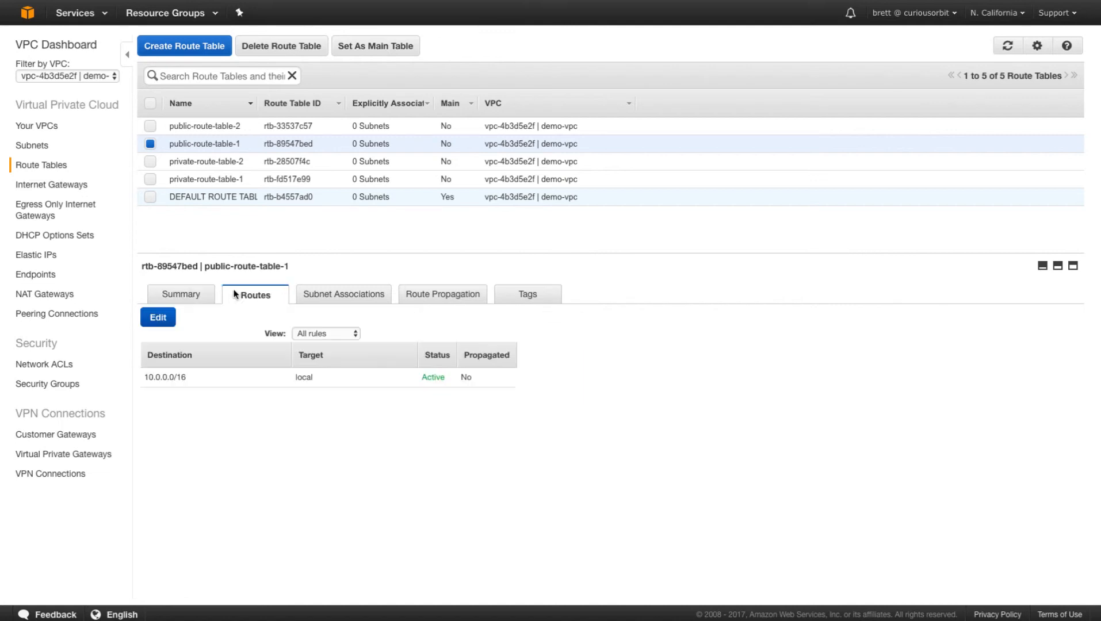
{"action": "left_click", "coordinate": [160, 319]}
{"action": "left_click", "coordinate": [179, 395]}
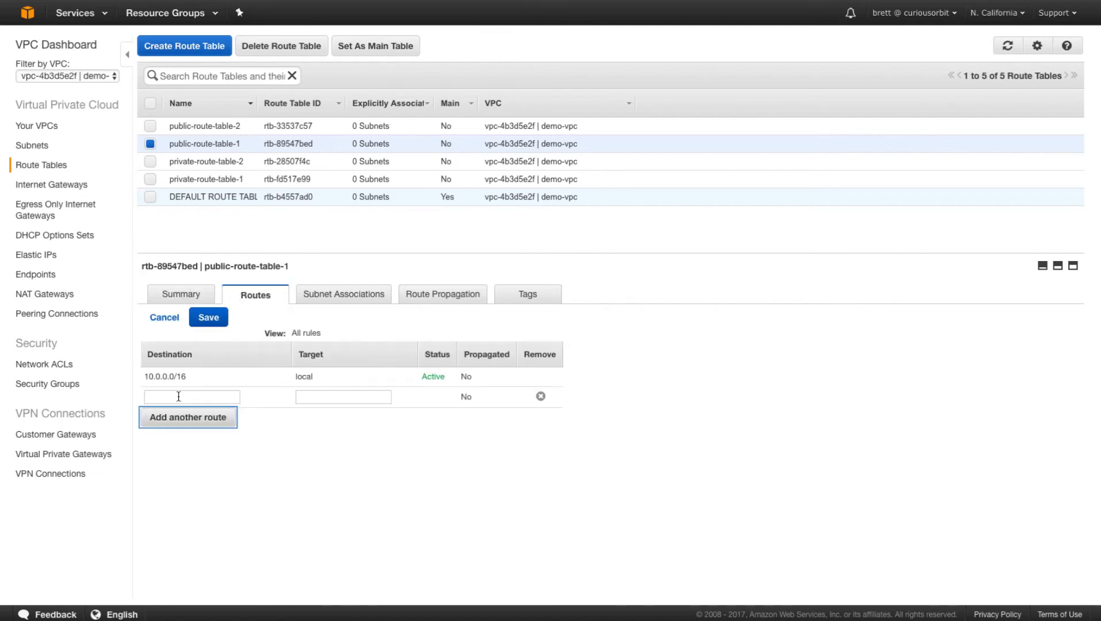
{"action": "type", "text": "0.0.0.0/0"}
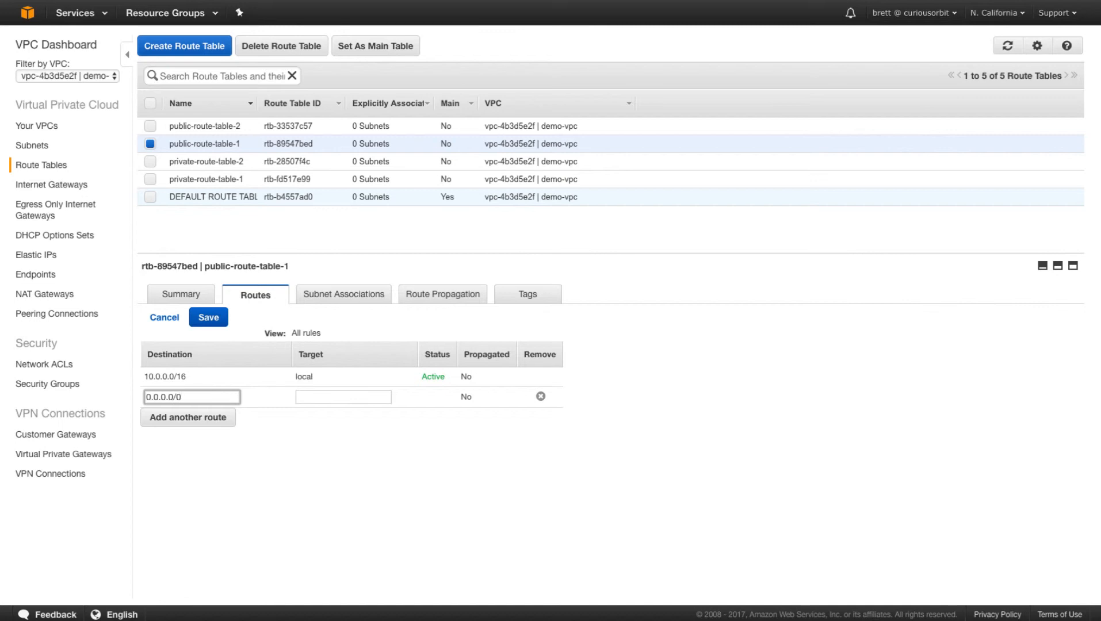
{"action": "key", "text": "Tab"}
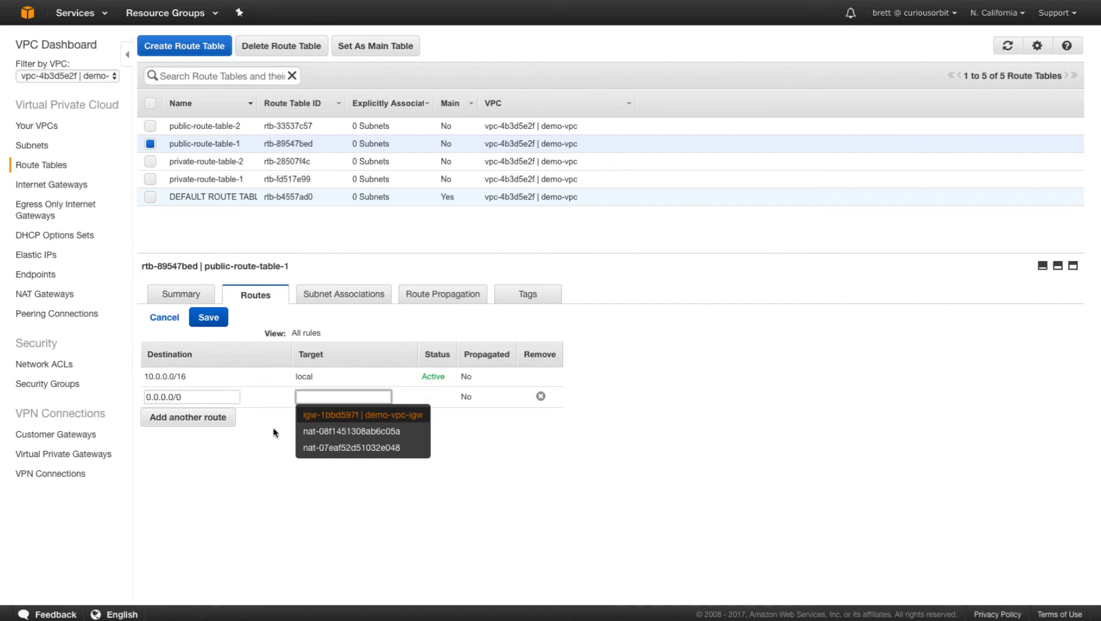
{"action": "left_click", "coordinate": [315, 416]}
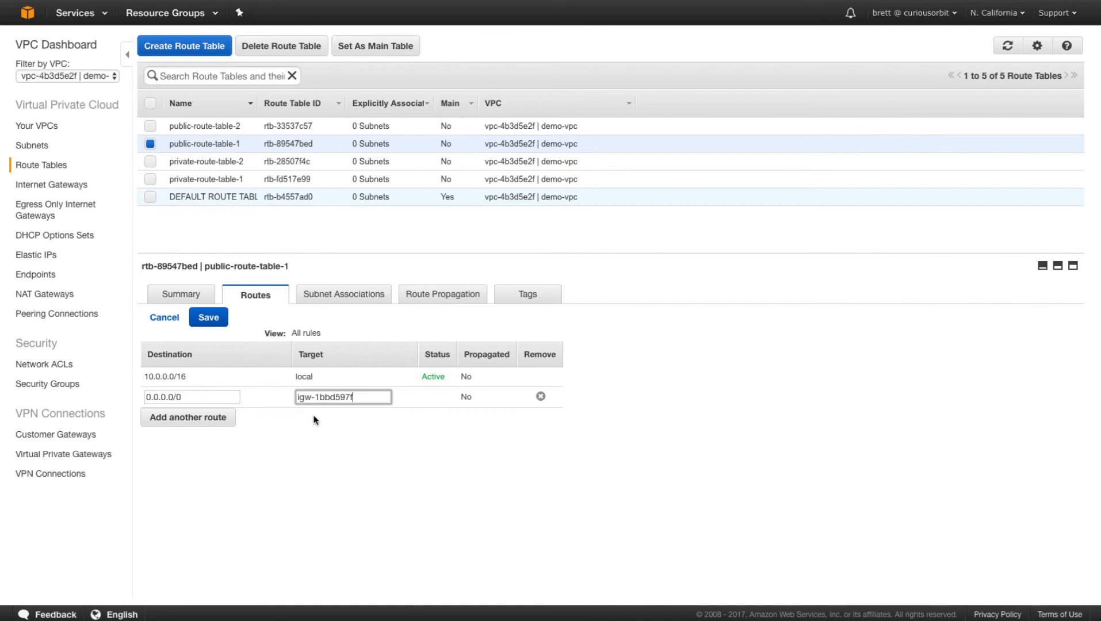
{"action": "left_click", "coordinate": [209, 318]}
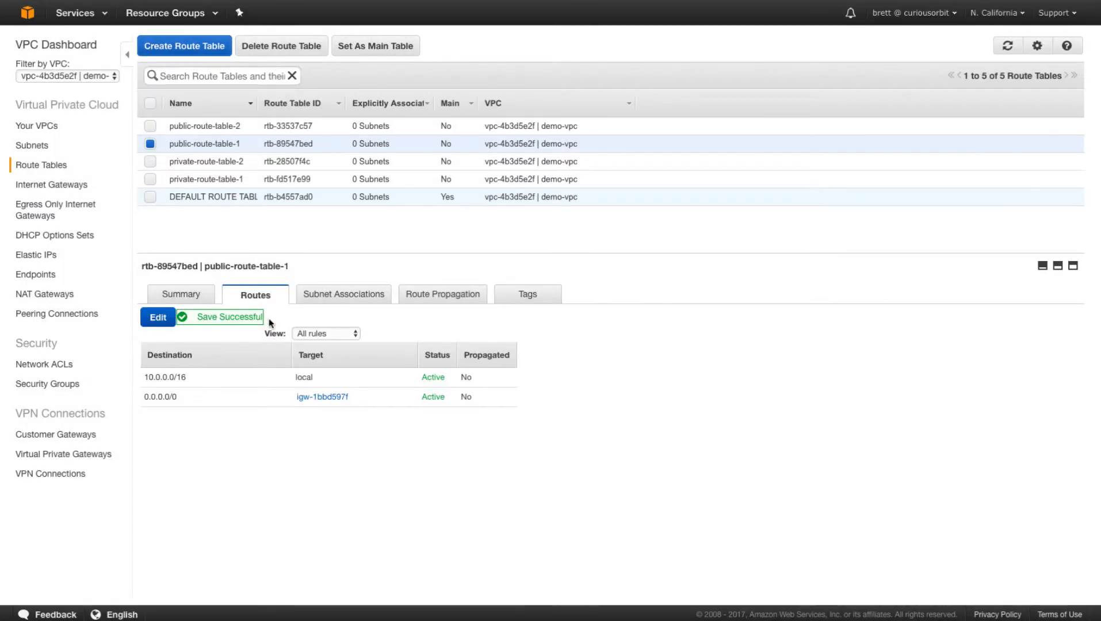
Step: Associate public-subnet-1 with public-route-table-1 and save the association
{"action": "left_click", "coordinate": [334, 295]}
{"action": "left_click", "coordinate": [157, 318]}
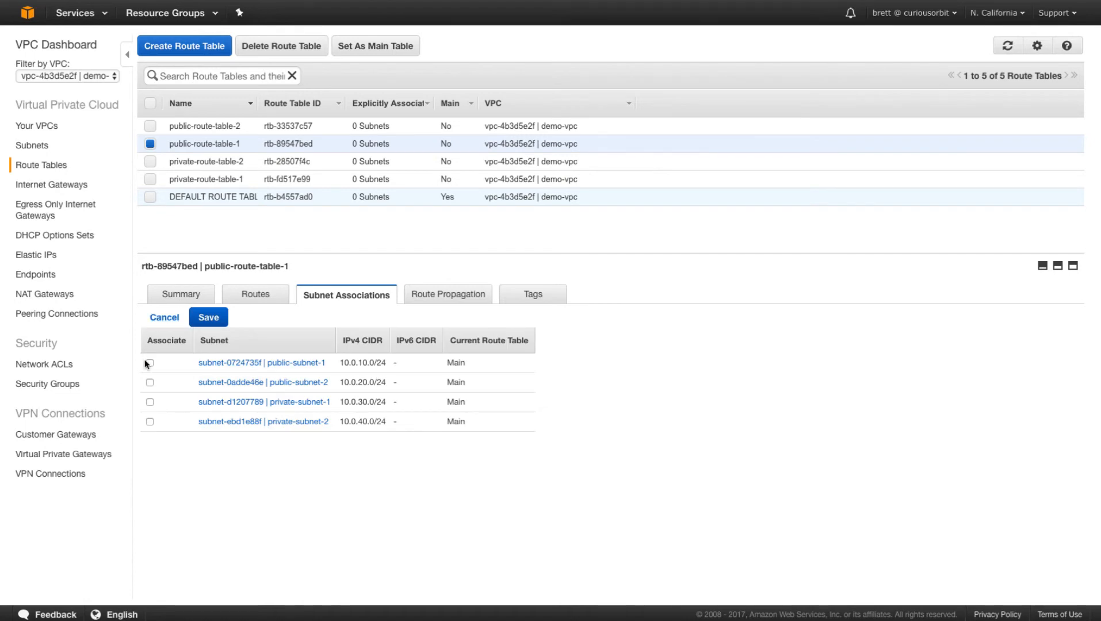
{"action": "left_click", "coordinate": [210, 319]}
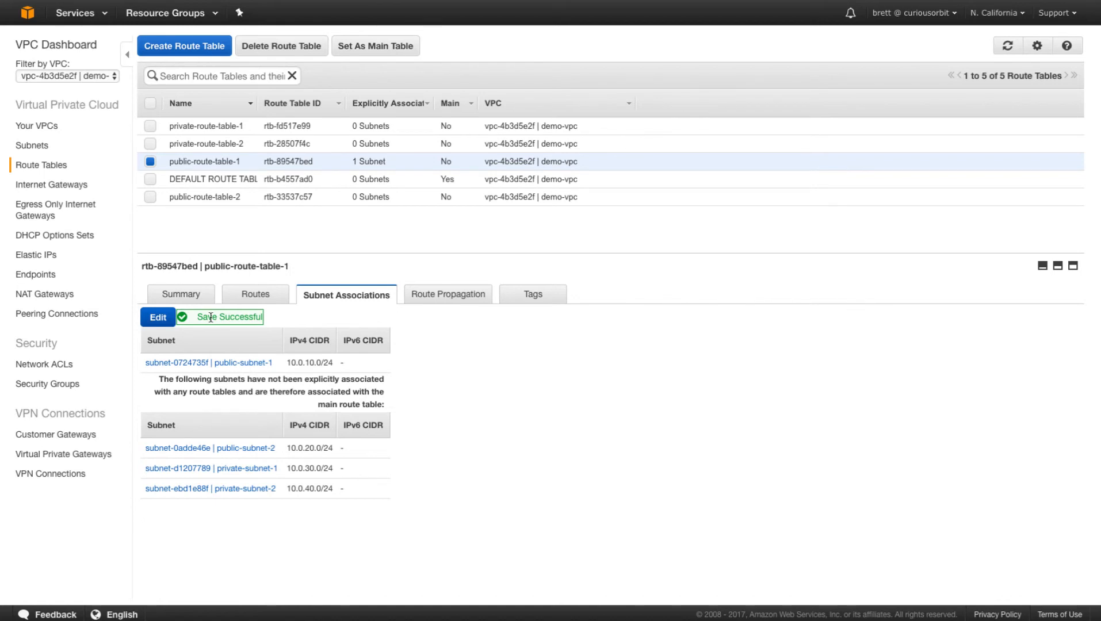
Step: Add a 0.0.0.0/0 route targeting the demo-vpc-igw internet gateway to public-route-table-2 and save it
{"action": "left_click", "coordinate": [196, 195]}
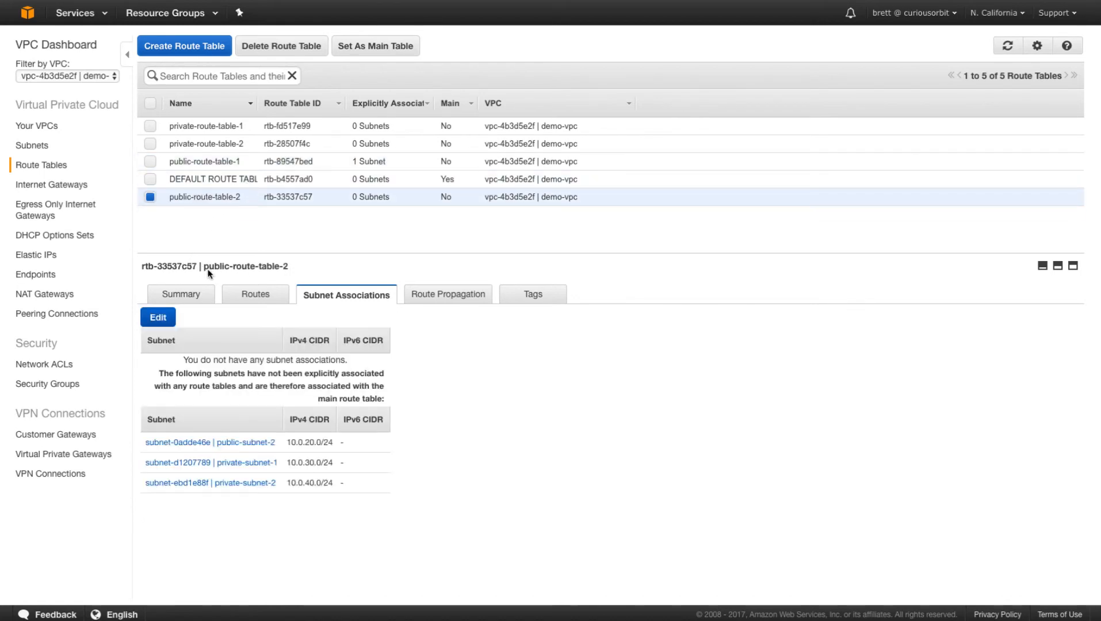
{"action": "left_click", "coordinate": [255, 294]}
{"action": "left_click", "coordinate": [158, 318]}
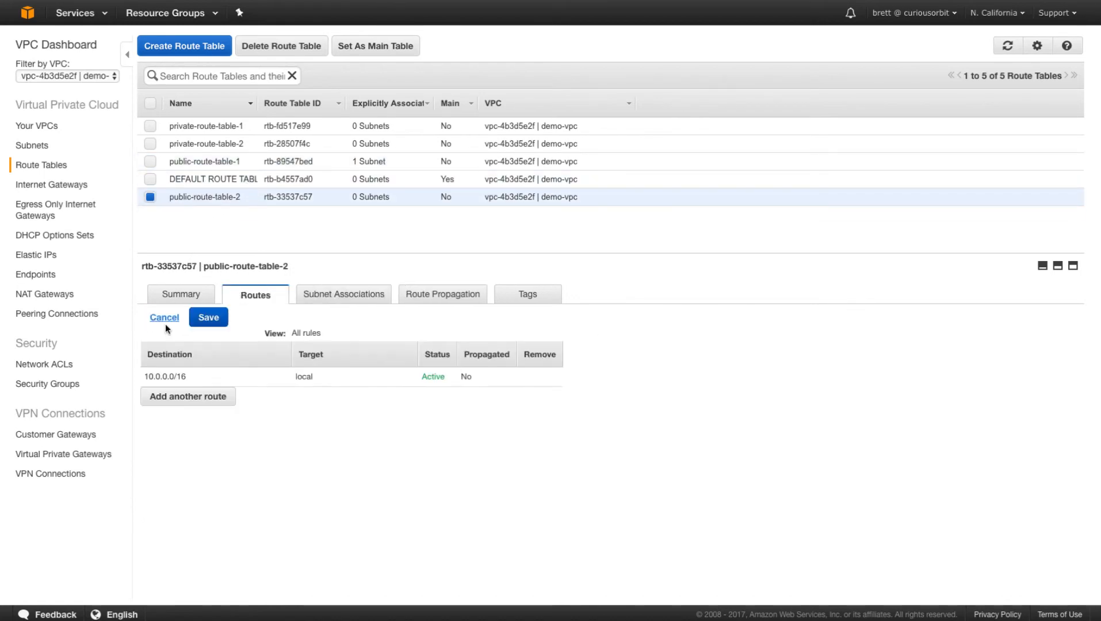
{"action": "left_click", "coordinate": [187, 396]}
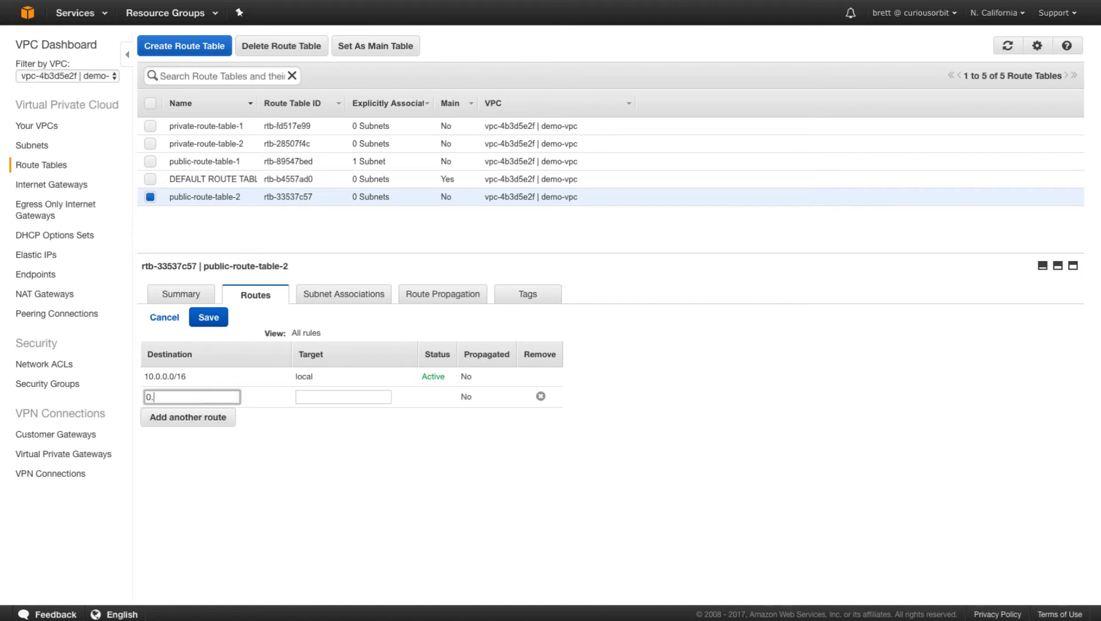
{"action": "type", "text": "0.0.0/0"}
{"action": "key", "text": "Tab"}
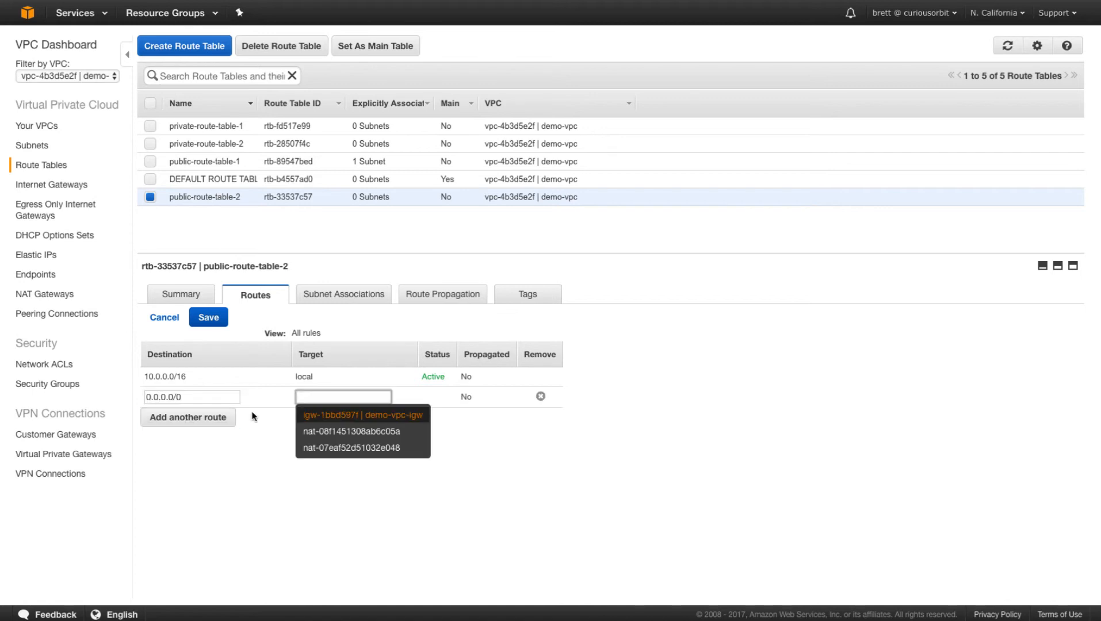
{"action": "left_click", "coordinate": [307, 414]}
{"action": "left_click", "coordinate": [210, 317]}
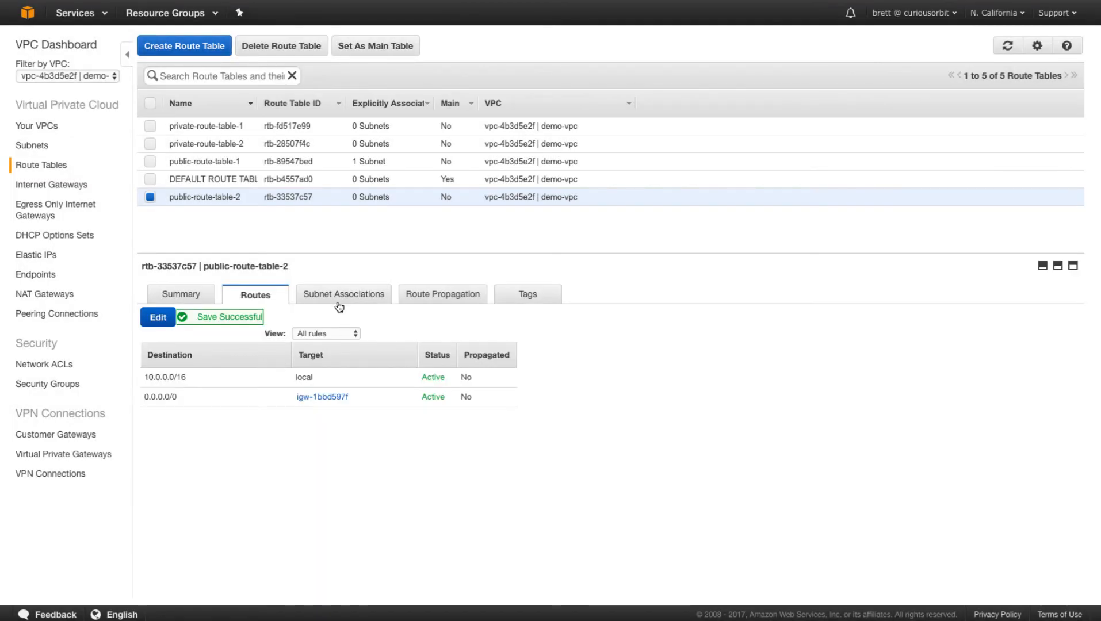
Step: Associate public-subnet-2 with public-route-table-2 and save the association
{"action": "left_click", "coordinate": [337, 299]}
{"action": "left_click", "coordinate": [158, 317]}
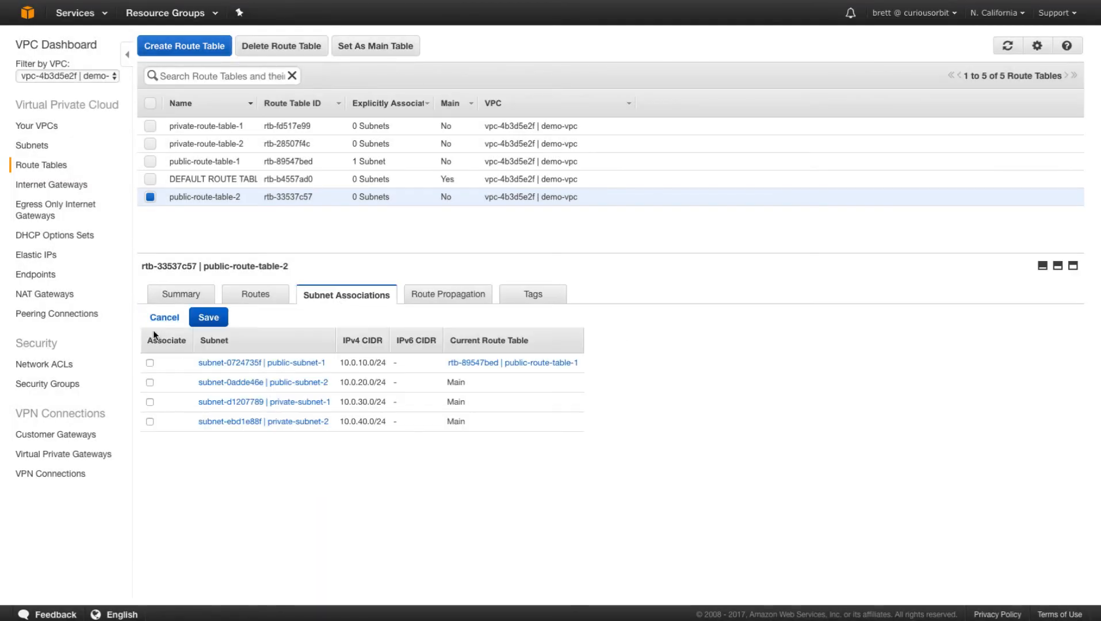
{"action": "left_click", "coordinate": [208, 318]}
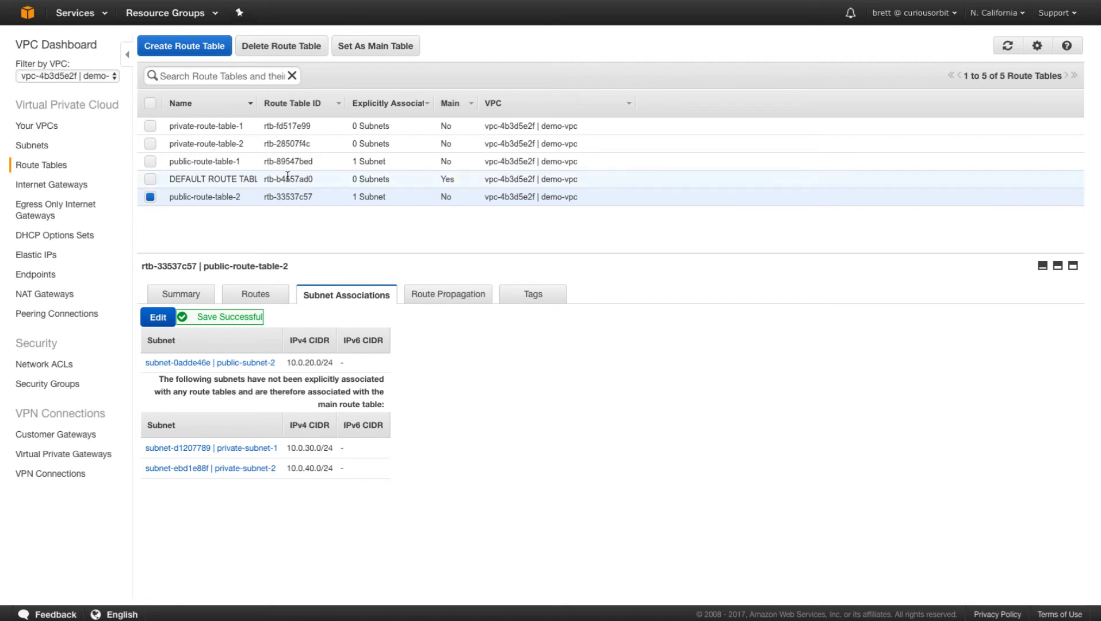
Step: Add a 0.0.0.0/0 route targeting NAT gateway nat-07eaf52d51032e048 to private-route-table-1 and save it
{"action": "left_click", "coordinate": [262, 126]}
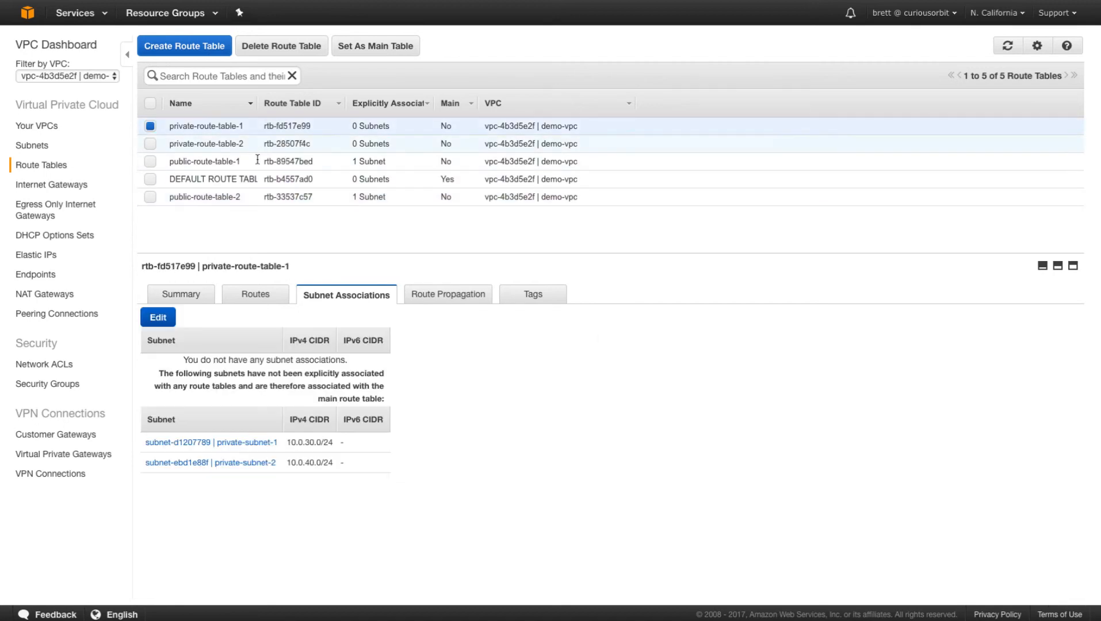
{"action": "left_click", "coordinate": [237, 292]}
{"action": "left_click", "coordinate": [170, 317]}
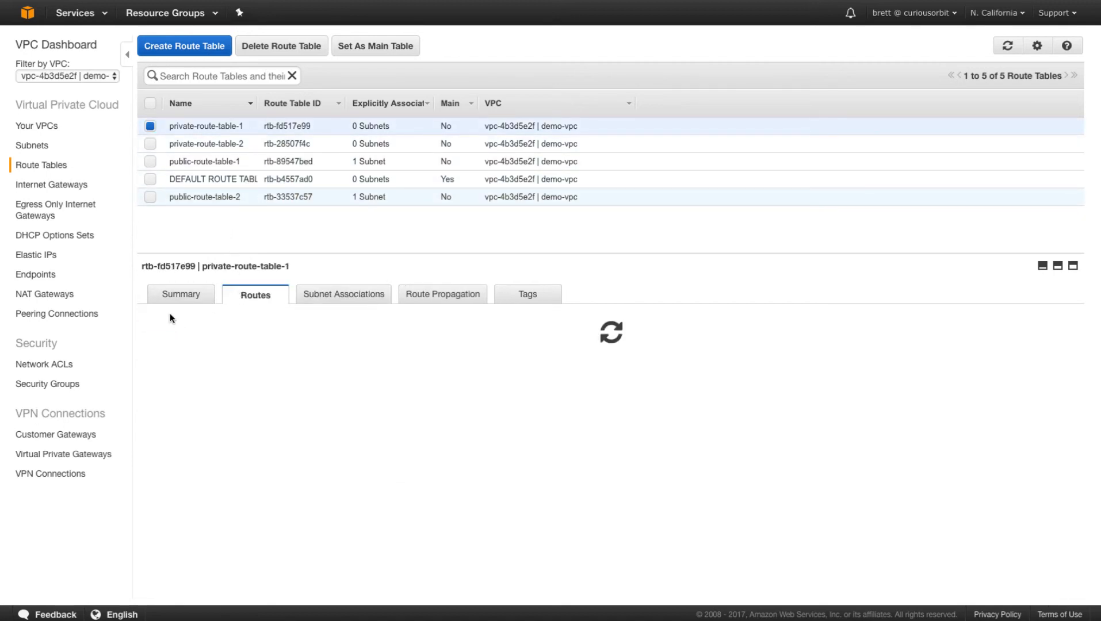
{"action": "left_click", "coordinate": [209, 397]}
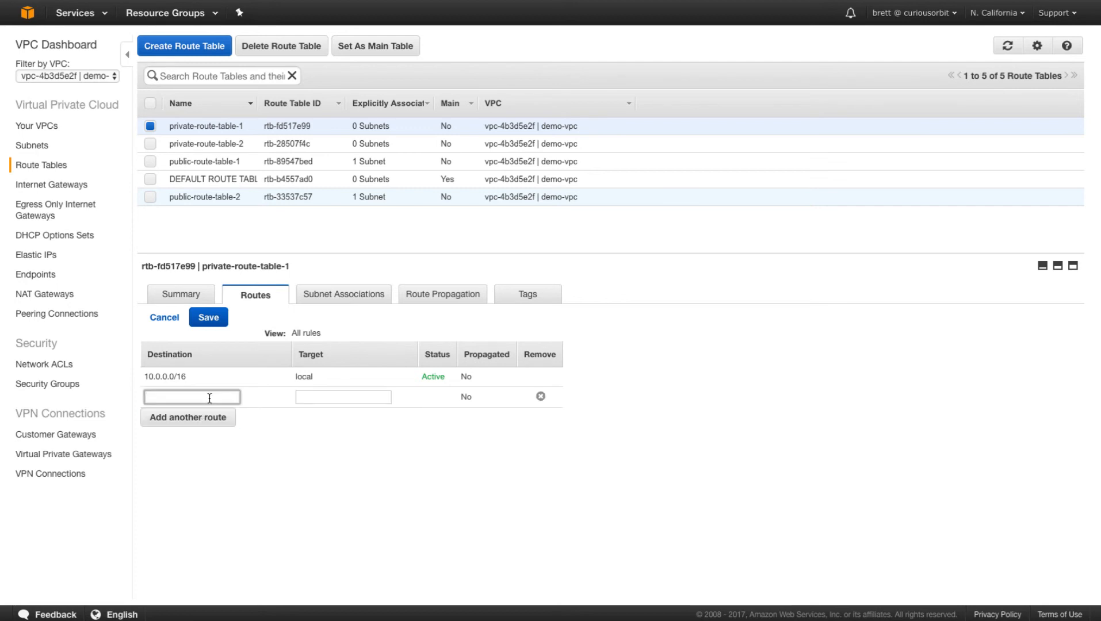
{"action": "type", "text": "0.0.0.0/0"}
{"action": "key", "text": "Tab"}
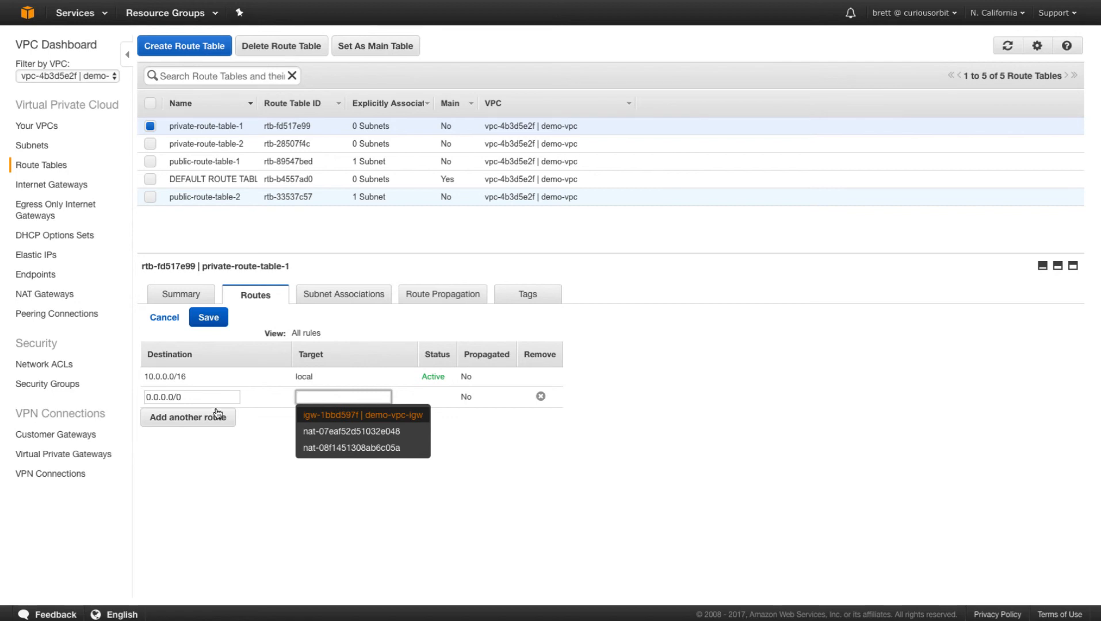
{"action": "left_click", "coordinate": [326, 432]}
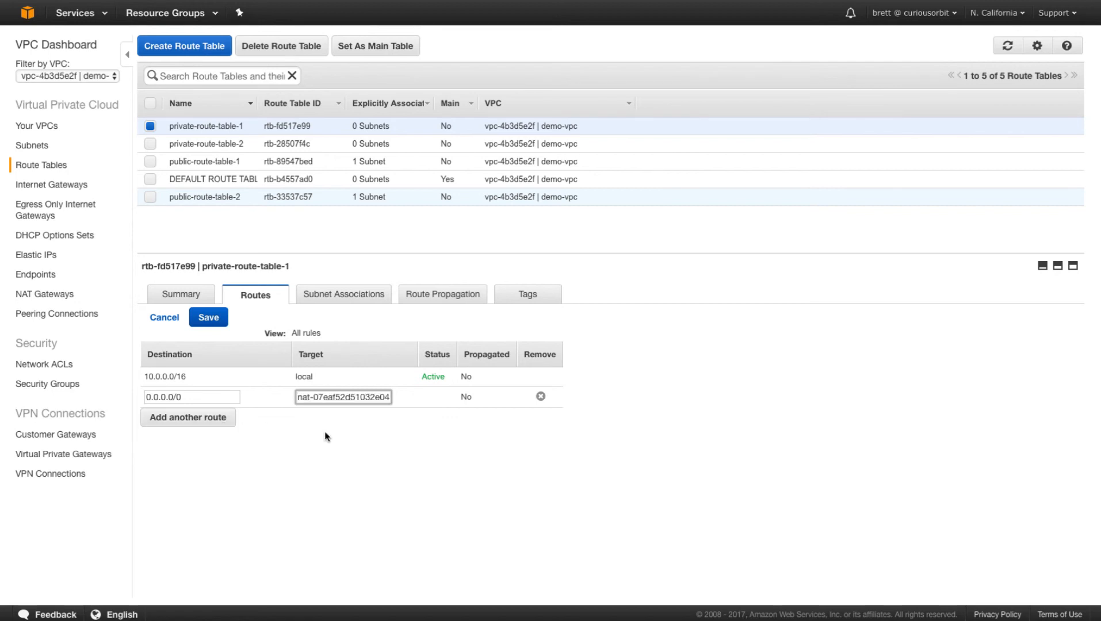
{"action": "left_click", "coordinate": [208, 317]}
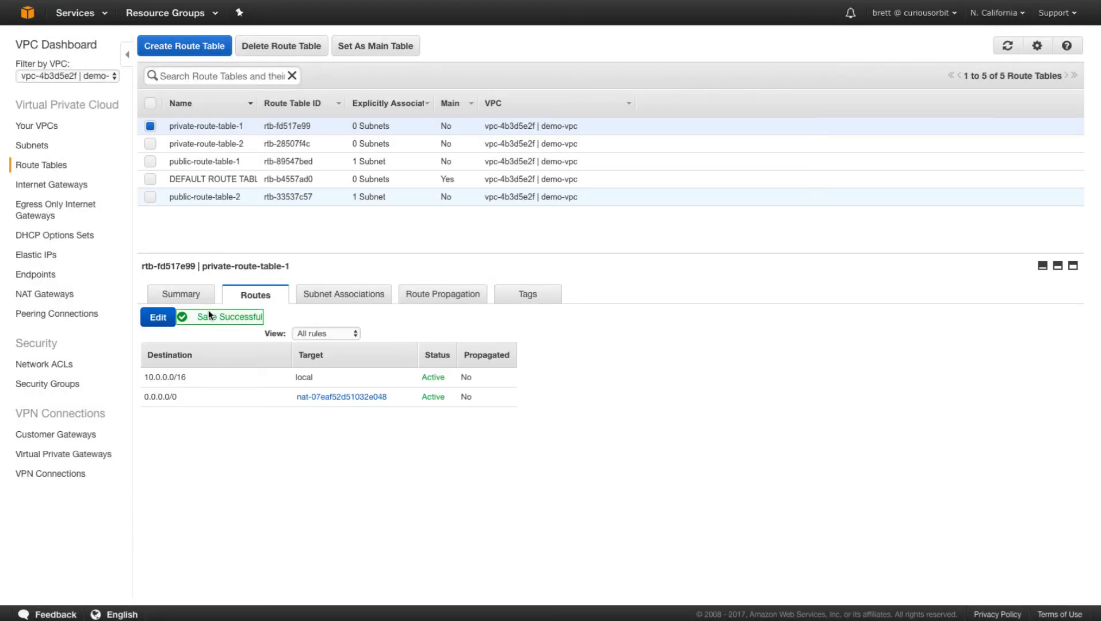
Step: Associate private-subnet-1 with private-route-table-1 and save the association
{"action": "left_click", "coordinate": [315, 298]}
{"action": "left_click", "coordinate": [166, 319]}
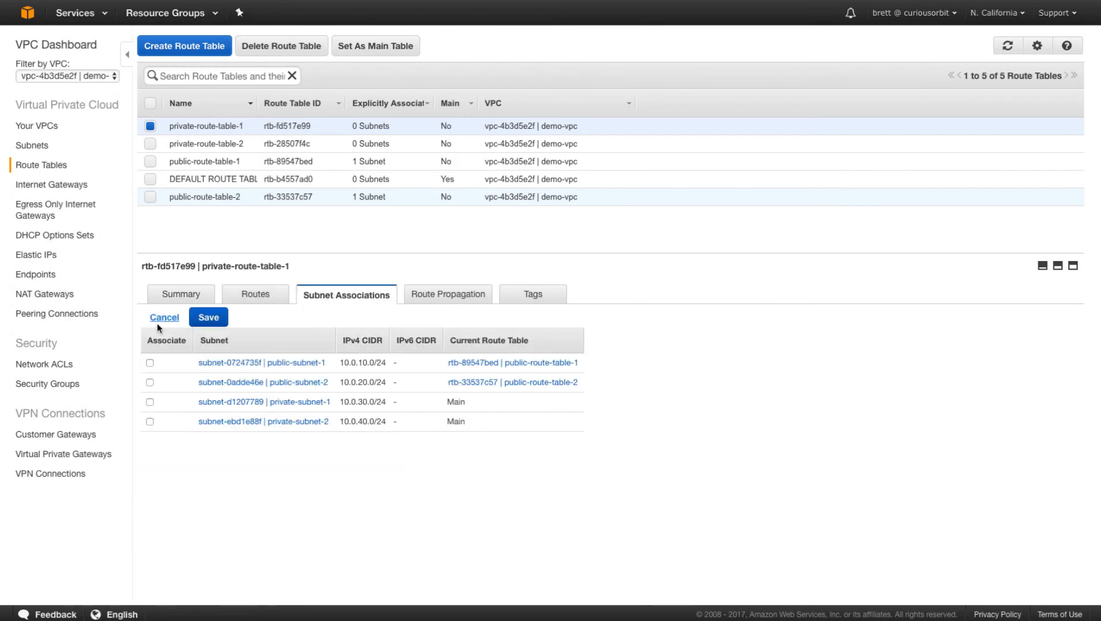
{"action": "left_click", "coordinate": [149, 401]}
{"action": "left_click", "coordinate": [209, 317]}
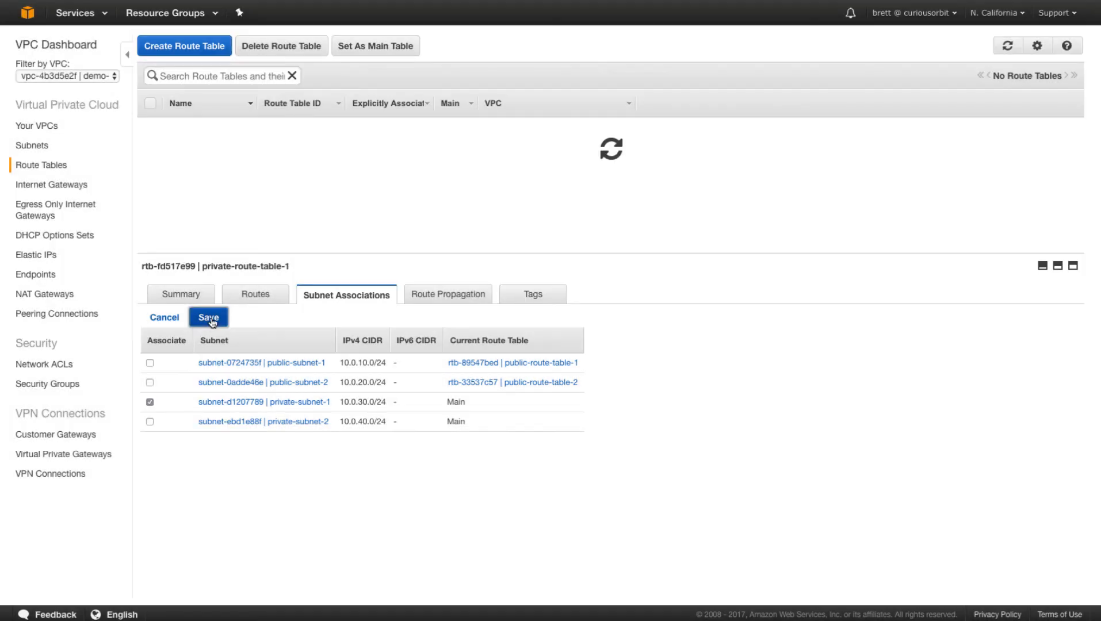
Step: Add a 0.0.0.0/0 route targeting NAT gateway nat-08f1451308ab6c05a to private-route-table-2 and save it
{"action": "left_click", "coordinate": [218, 143]}
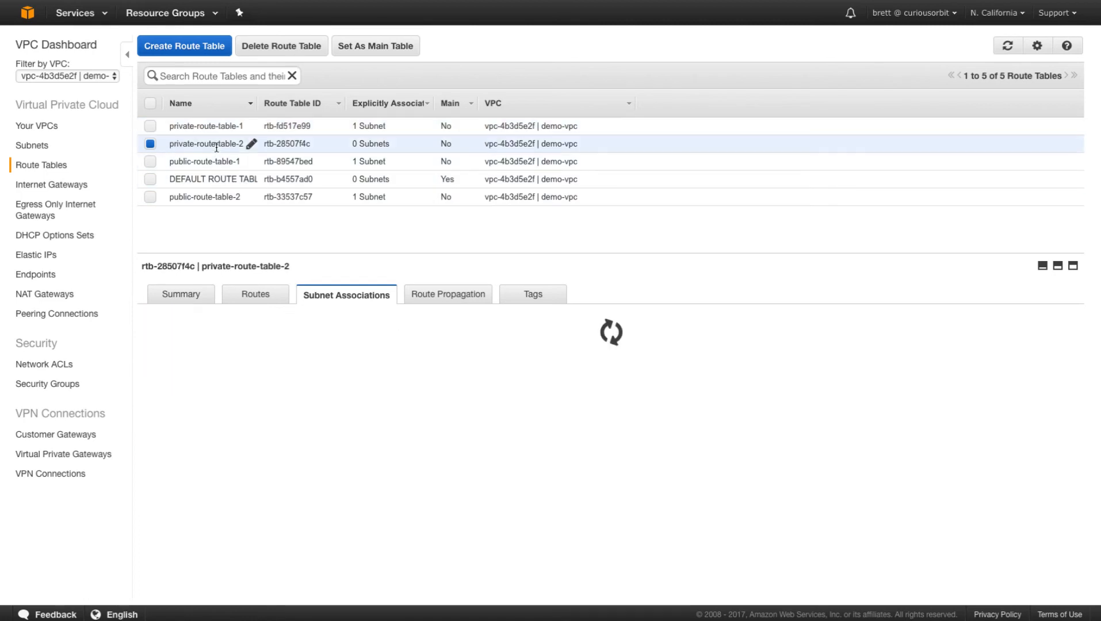
{"action": "left_click", "coordinate": [242, 299]}
{"action": "left_click", "coordinate": [159, 316]}
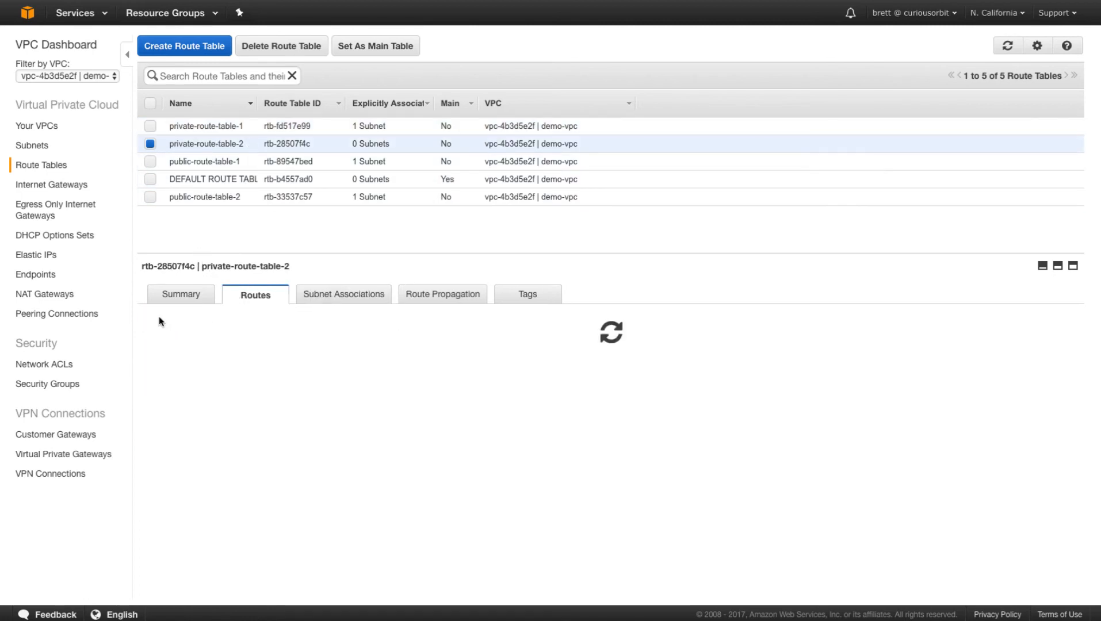
{"action": "left_click", "coordinate": [201, 395]}
{"action": "left_click", "coordinate": [212, 397]}
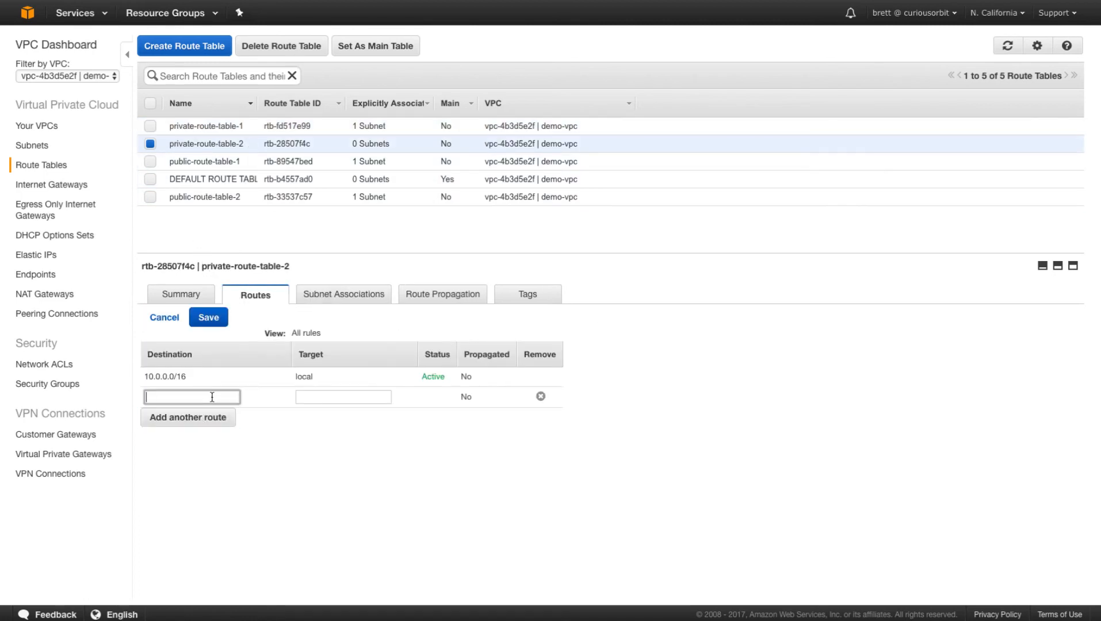
{"action": "type", "text": "0.0.0.0/0"}
{"action": "key", "text": "Tab"}
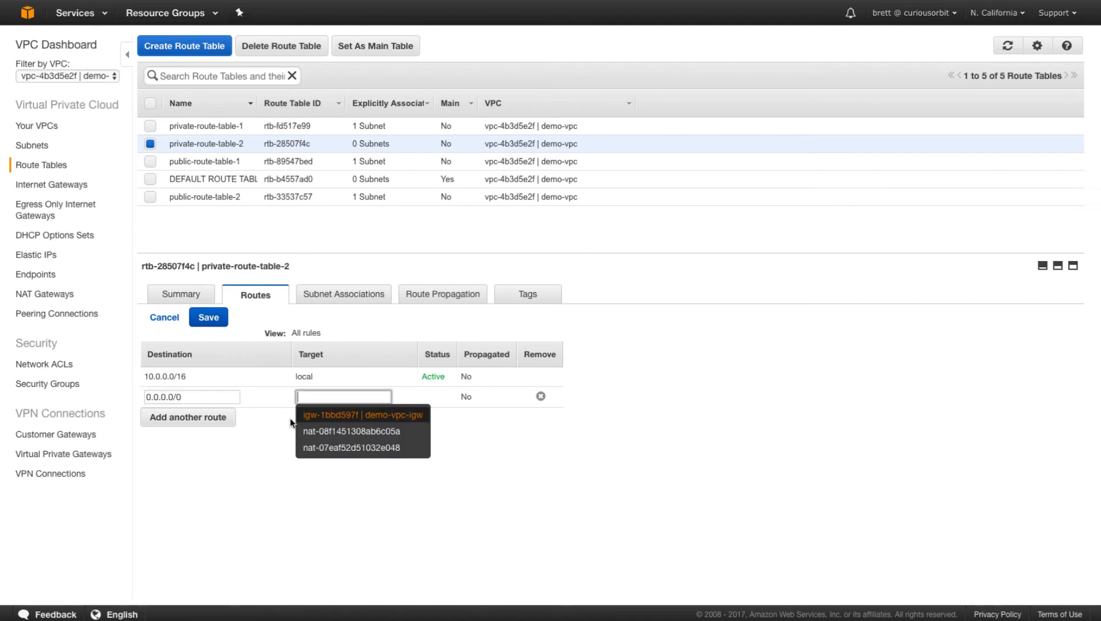
{"action": "left_click", "coordinate": [208, 316]}
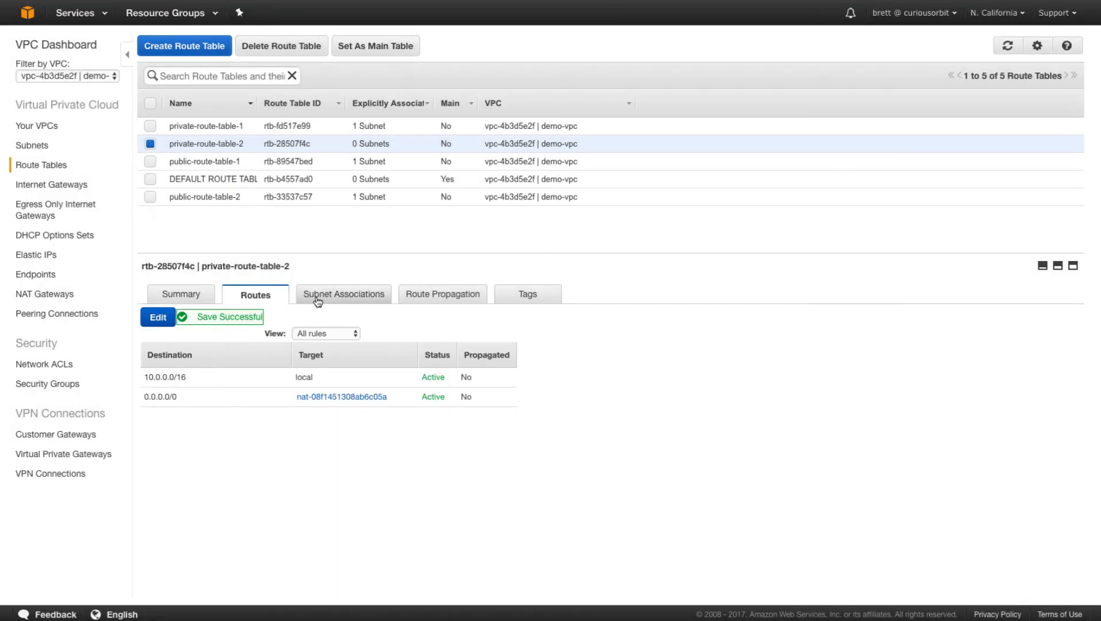
Step: Associate private-subnet-2 with private-route-table-2 and save the association
{"action": "left_click", "coordinate": [317, 296]}
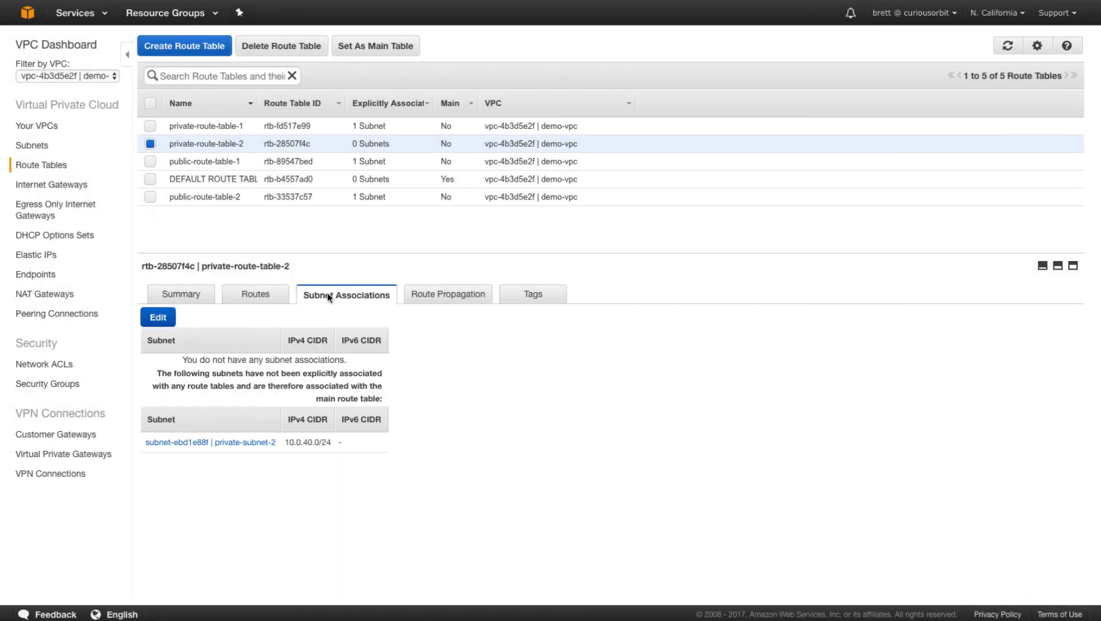
{"action": "left_click", "coordinate": [165, 321]}
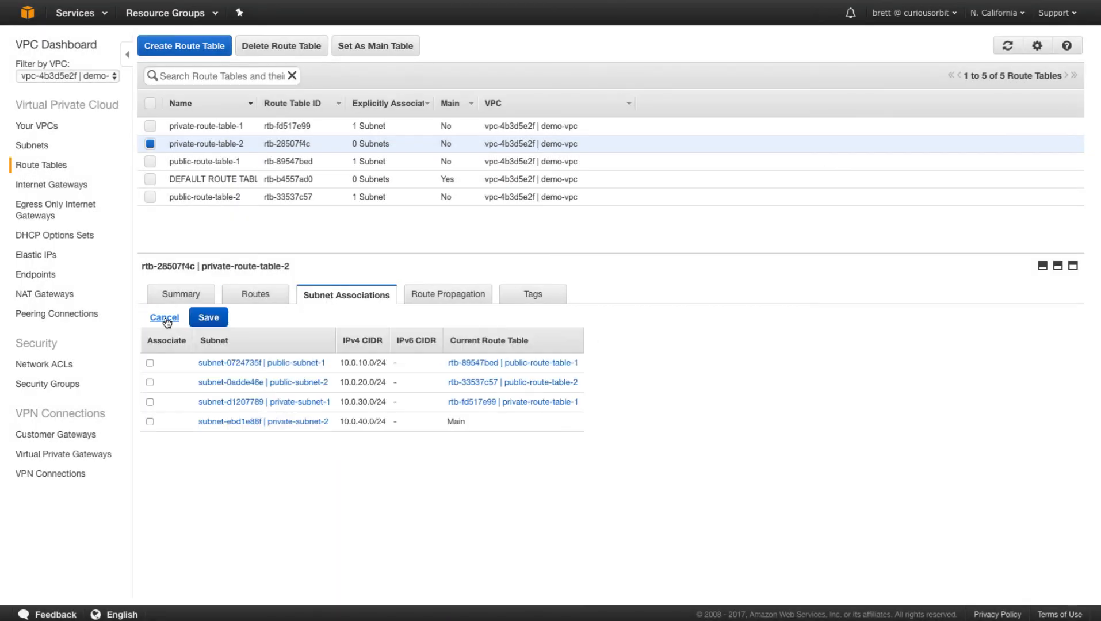
{"action": "left_click", "coordinate": [149, 421]}
{"action": "left_click", "coordinate": [208, 326]}
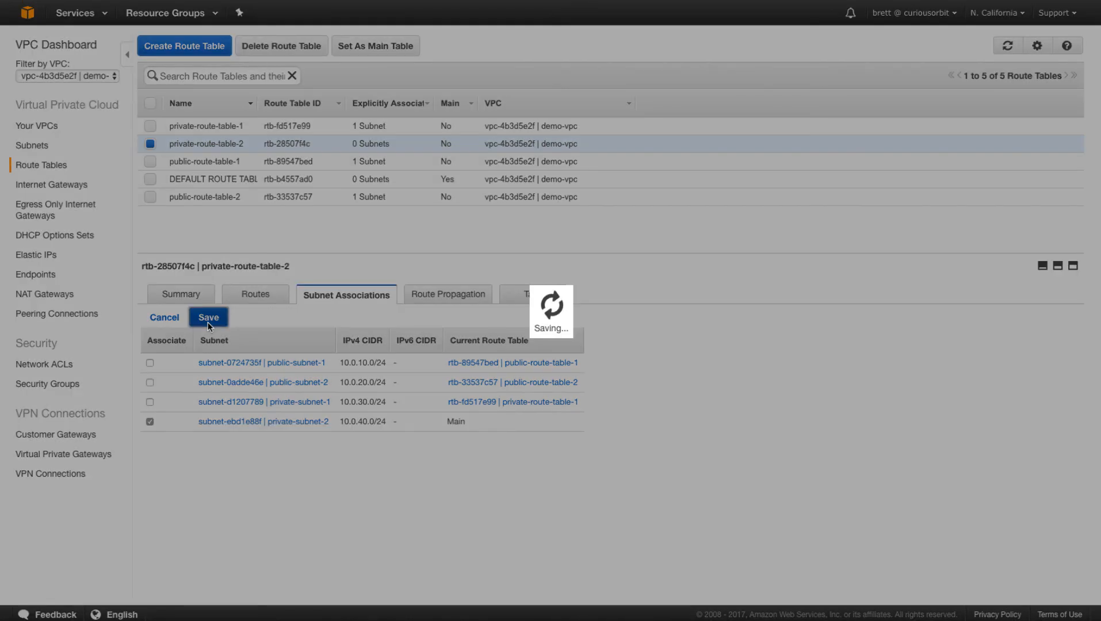